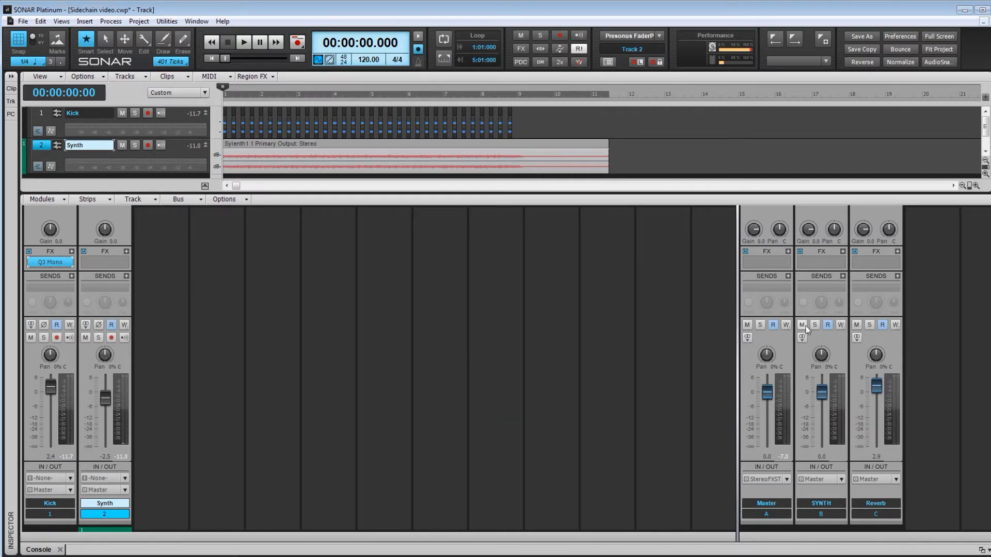
Route the Synth track's output to the SYNTH bus and insert the DirectX Sonitus:fx Compressor on that bus.
{"action": "left_click", "coordinate": [125, 490]}
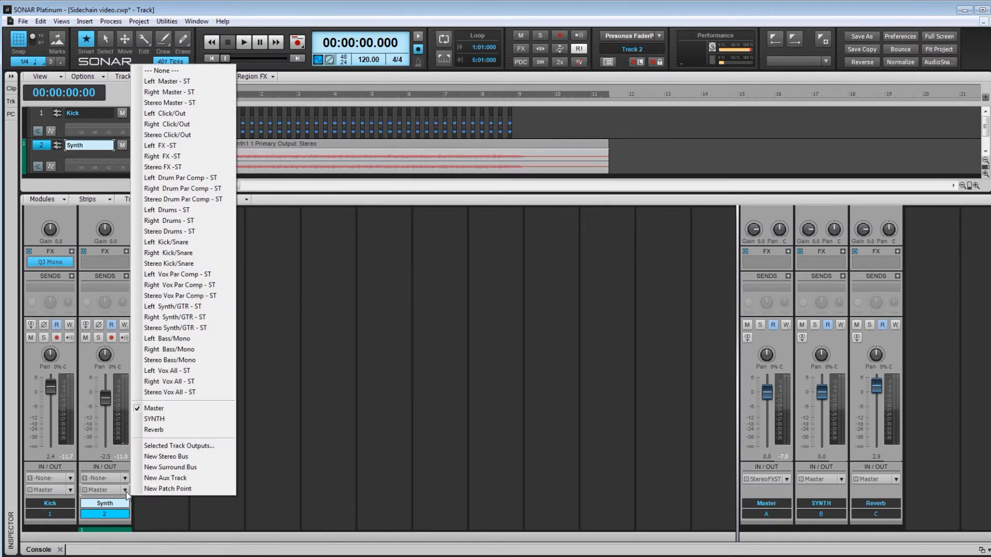
{"action": "left_click", "coordinate": [170, 420]}
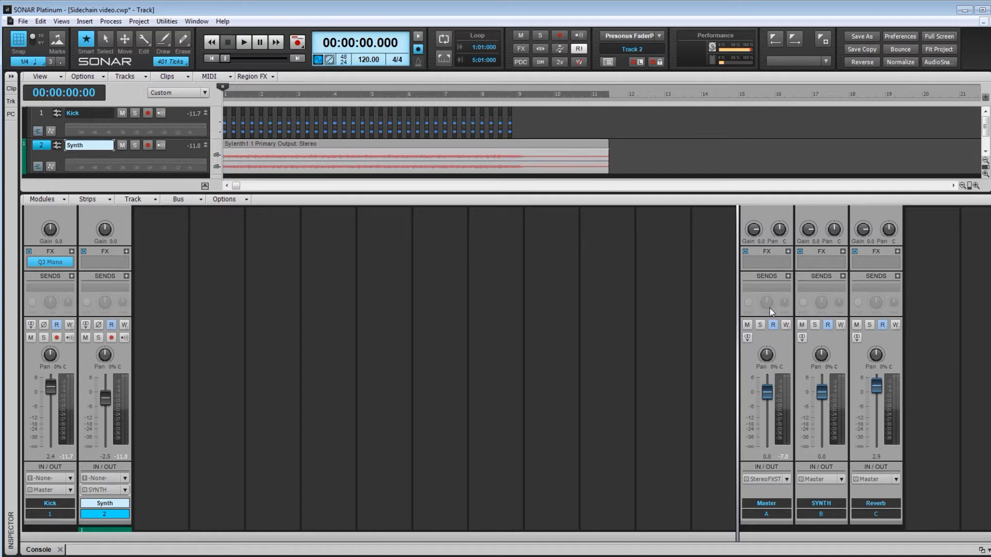
{"action": "left_click", "coordinate": [843, 252]}
{"action": "mouse_move", "coordinate": [883, 261]}
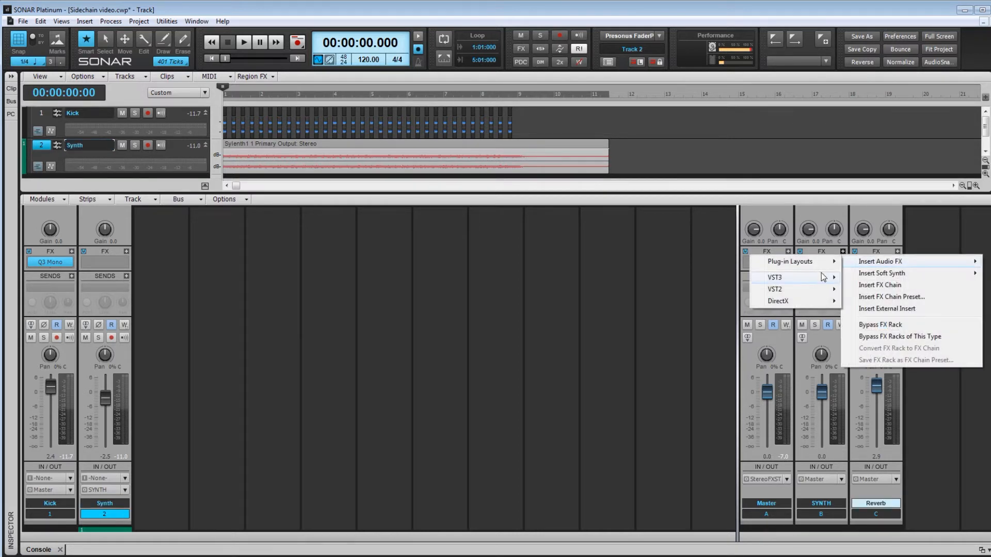
{"action": "mouse_move", "coordinate": [826, 301]}
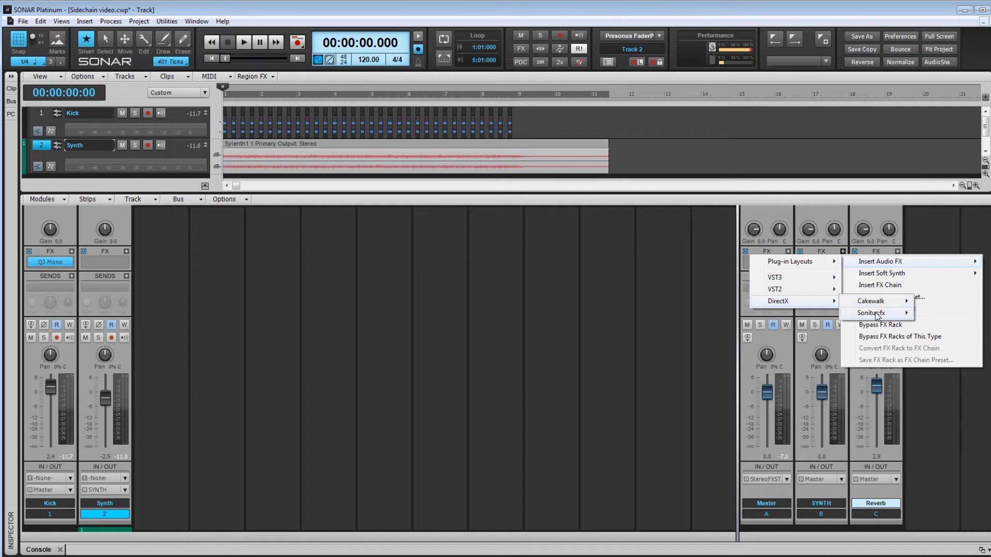
{"action": "mouse_move", "coordinate": [877, 316]}
{"action": "left_click", "coordinate": [946, 317]}
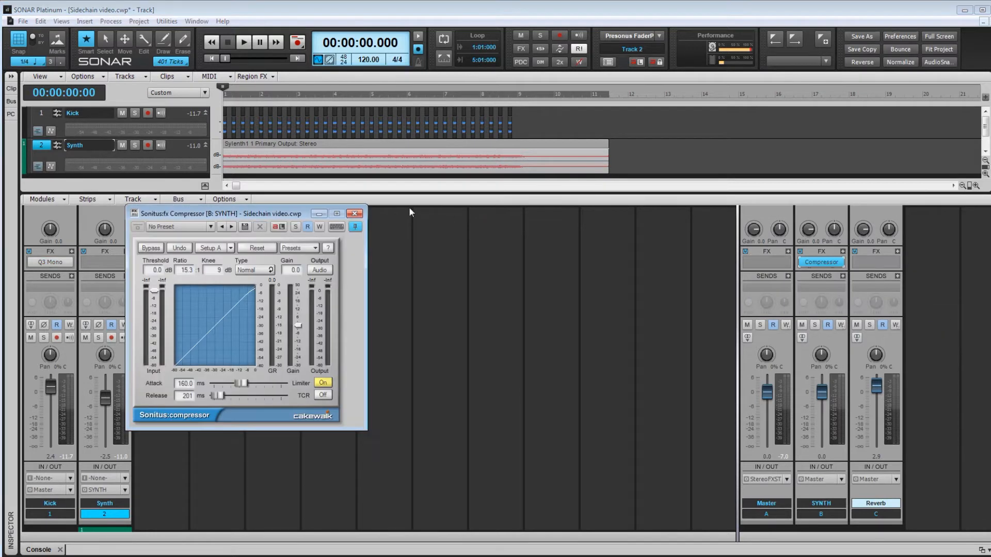
{"action": "left_click_drag", "start_coordinate": [261, 214], "coordinate": [610, 225]}
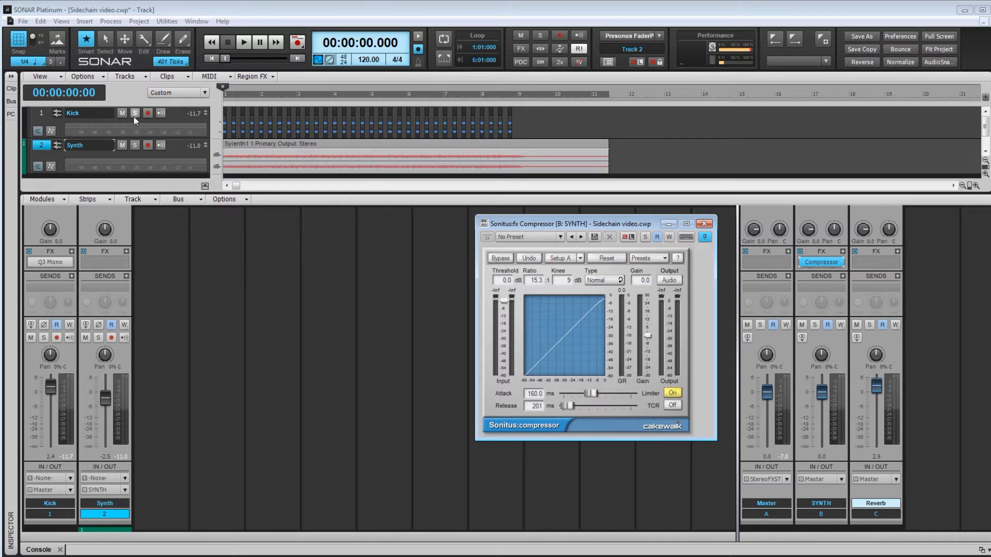
{"action": "mouse_move", "coordinate": [572, 225]}
{"action": "left_mouse_down"}
{"action": "mouse_move", "coordinate": [559, 230]}
{"action": "mouse_move", "coordinate": [570, 224]}
{"action": "left_mouse_up"}
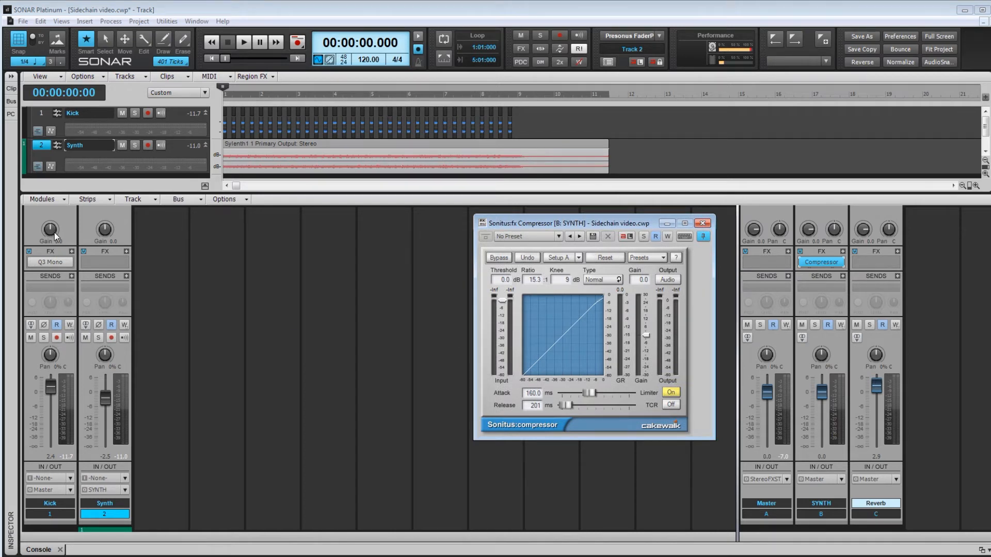
Add a send from the Kick track to the side input of the SYNTH bus's Sonitus:fx Compressor.
{"action": "right_click", "coordinate": [54, 296]}
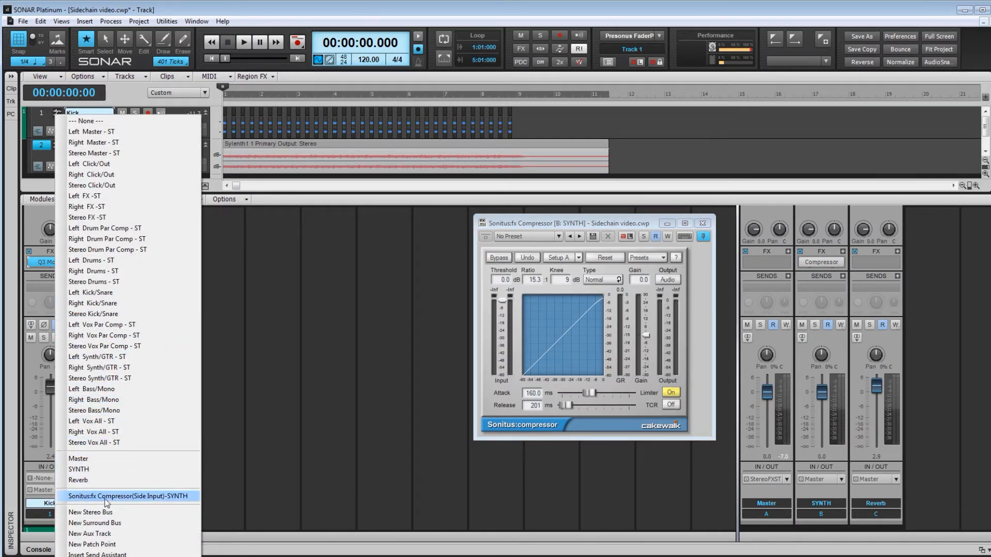
{"action": "left_click", "coordinate": [151, 496]}
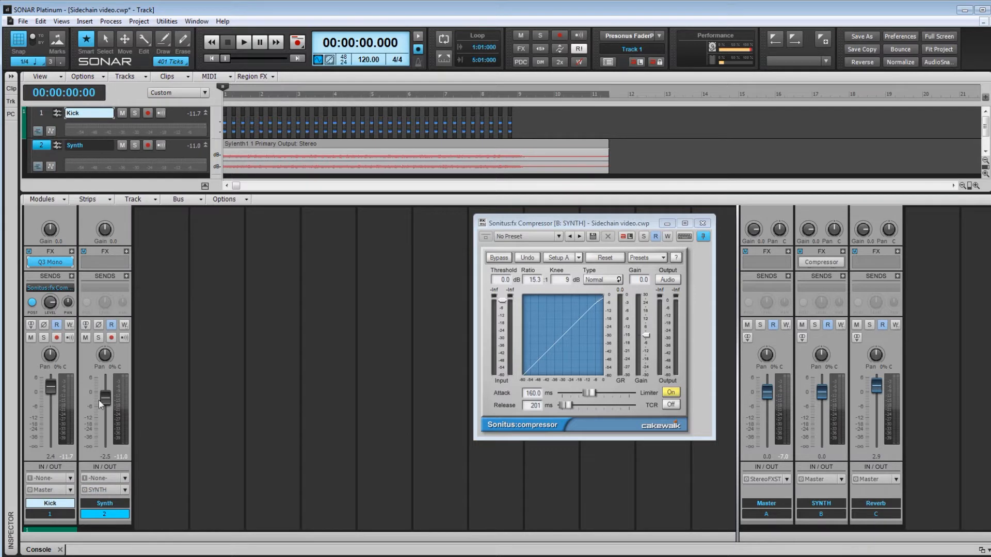
{"action": "mouse_move", "coordinate": [48, 305]}
Play the project and set the compressor's threshold to -27.0 dB, attack to 0.0 ms and release to 148 ms, then stop playback.
{"action": "left_click_drag", "start_coordinate": [539, 224], "coordinate": [428, 223]}
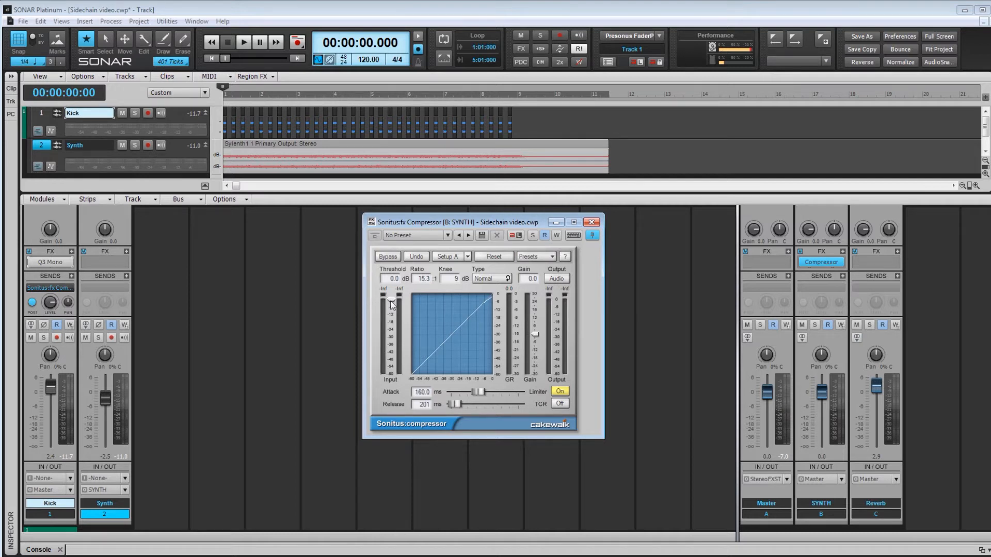
{"action": "key", "text": "space"}
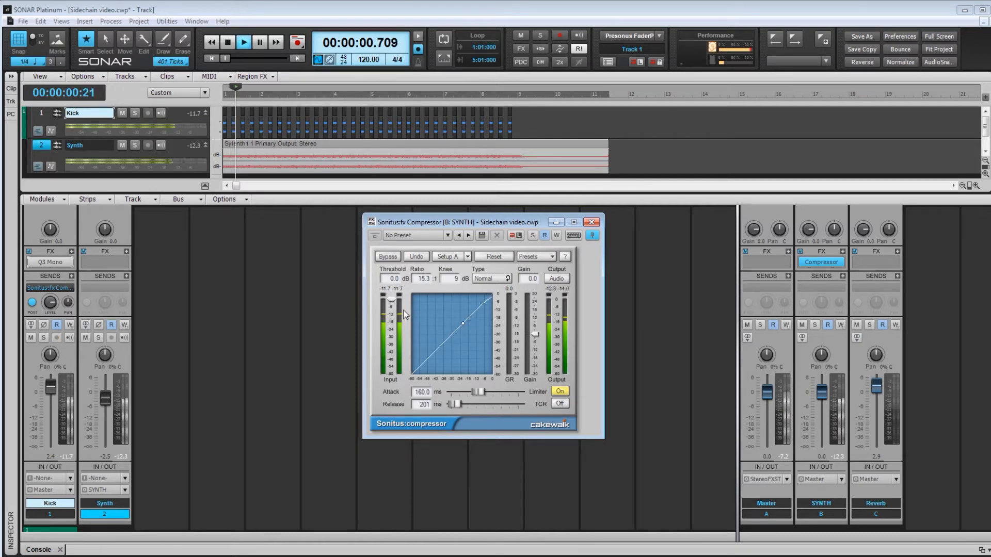
{"action": "left_click_drag", "start_coordinate": [392, 300], "coordinate": [391, 337]}
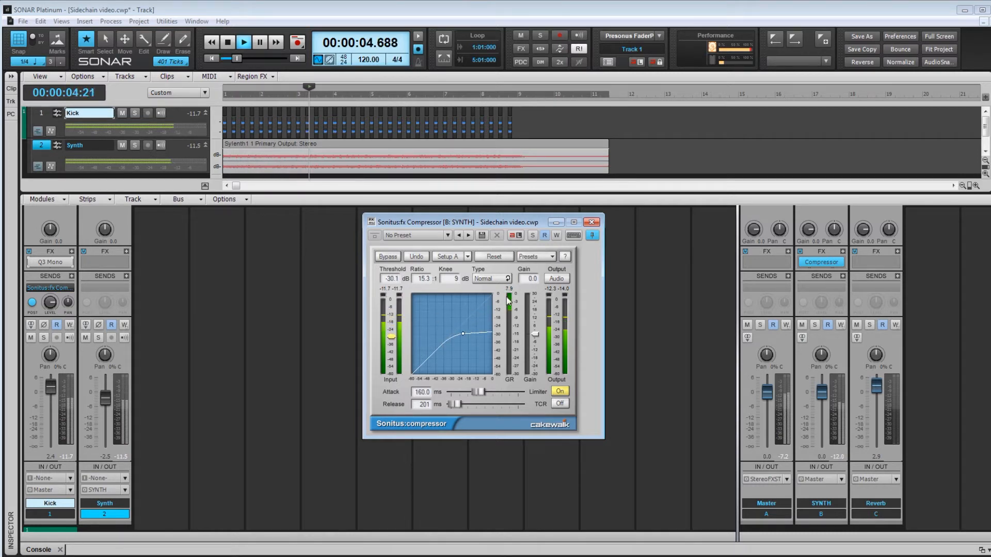
{"action": "left_click_drag", "start_coordinate": [478, 392], "coordinate": [442, 394]}
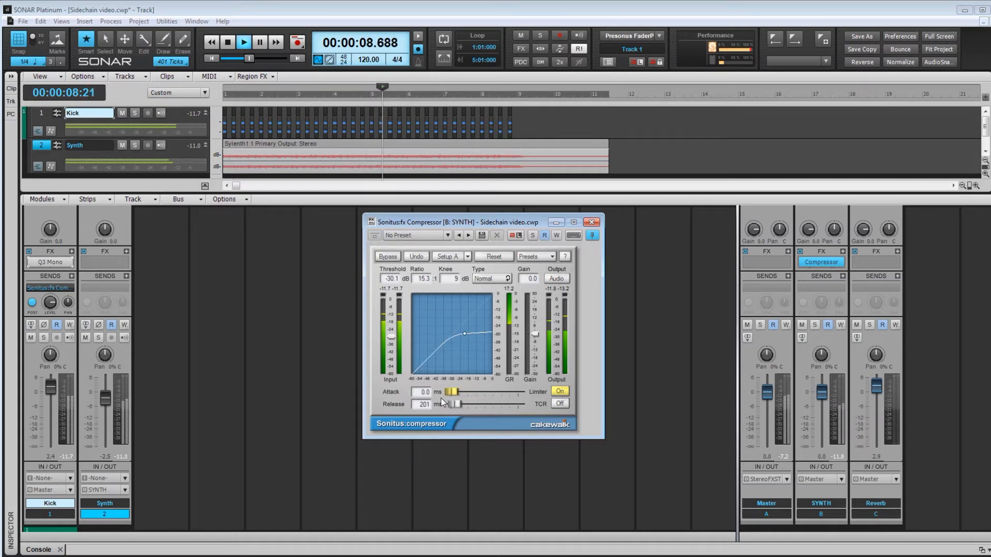
{"action": "left_click_drag", "start_coordinate": [391, 336], "coordinate": [391, 333]}
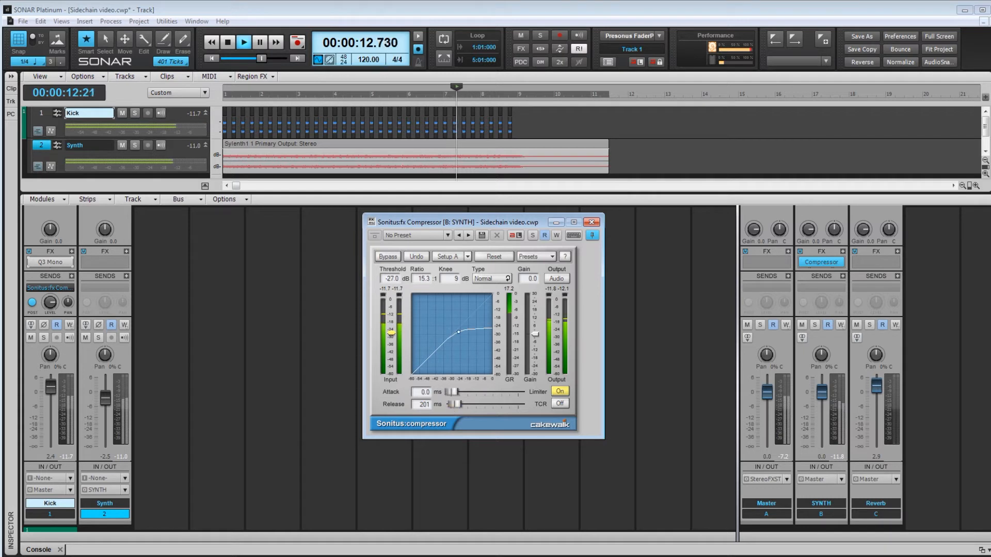
{"action": "left_click_drag", "start_coordinate": [454, 404], "coordinate": [453, 405]}
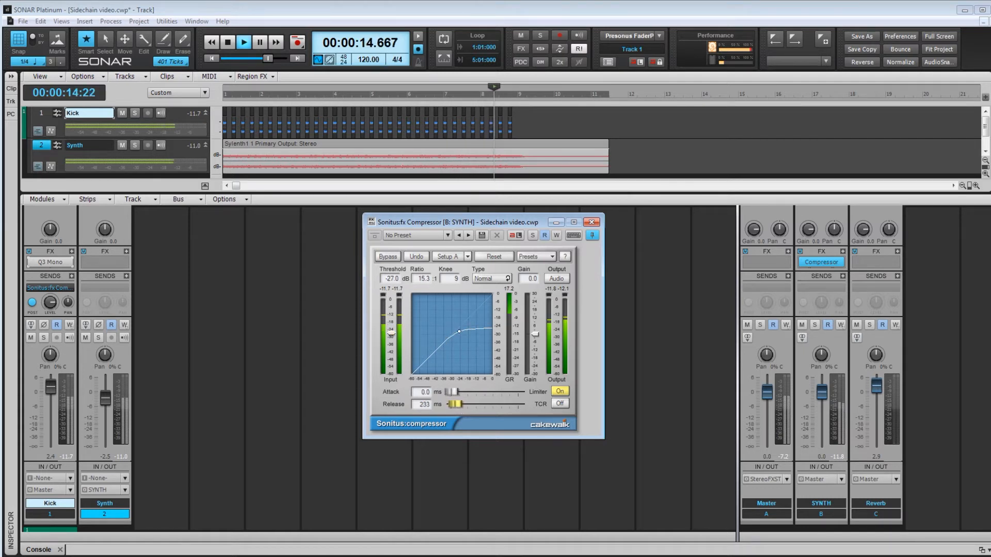
{"action": "key", "text": "space"}
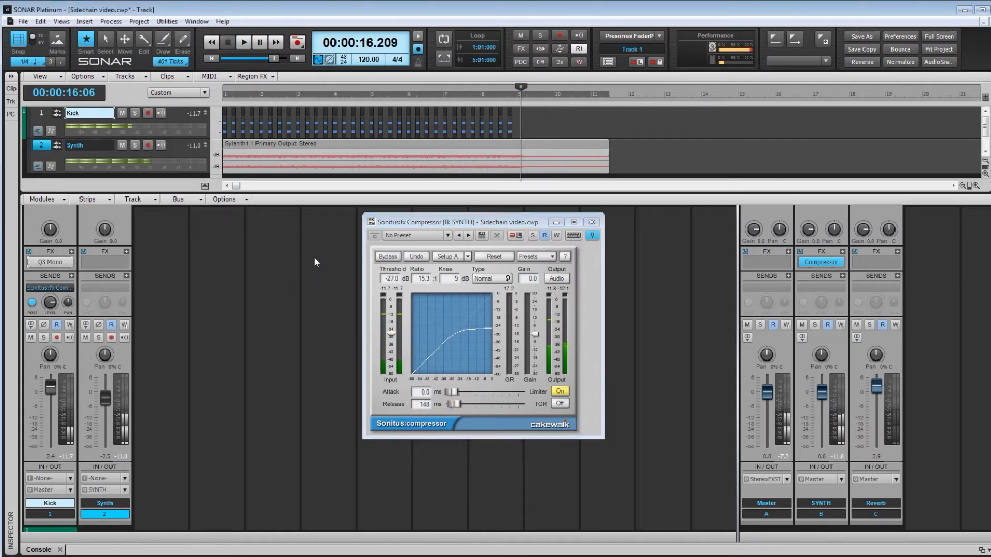
Replay from the start, set the compressor's attack to 11.4 ms, release to 92 ms and threshold to -24.5 dB, then stop and close its window.
{"action": "left_click_drag", "start_coordinate": [431, 221], "coordinate": [425, 224]}
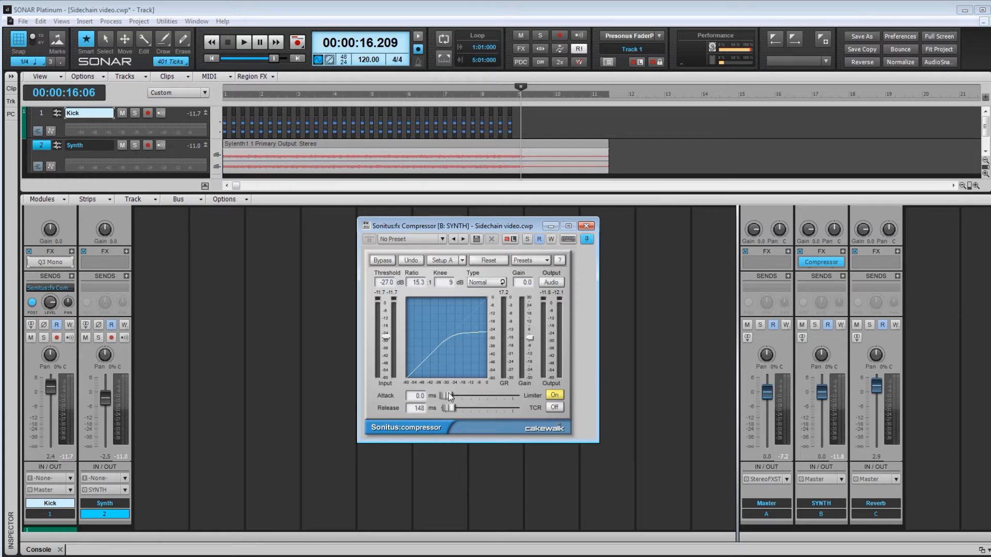
{"action": "left_click_drag", "start_coordinate": [447, 393], "coordinate": [440, 403]}
{"action": "left_click", "coordinate": [211, 57]}
{"action": "left_click", "coordinate": [212, 58]}
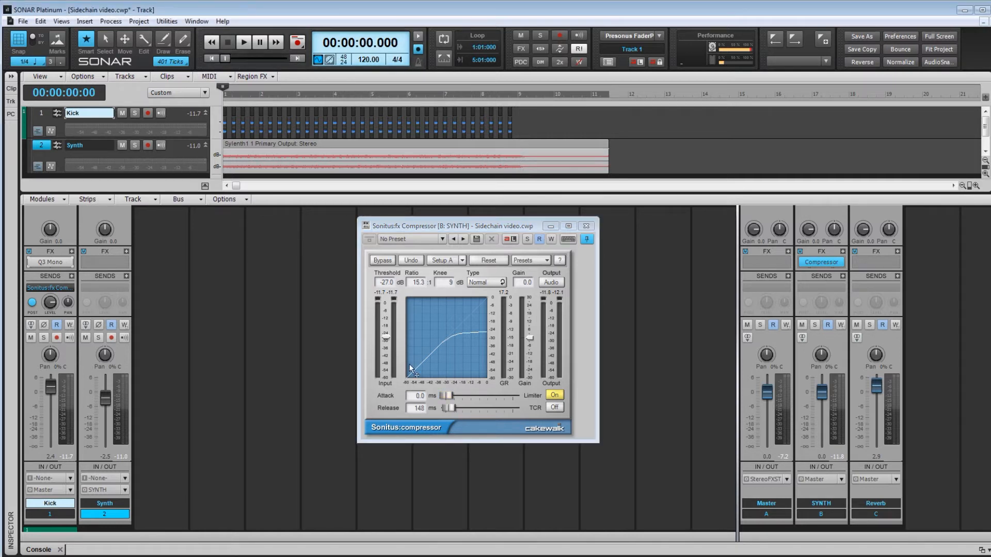
{"action": "key", "text": "space"}
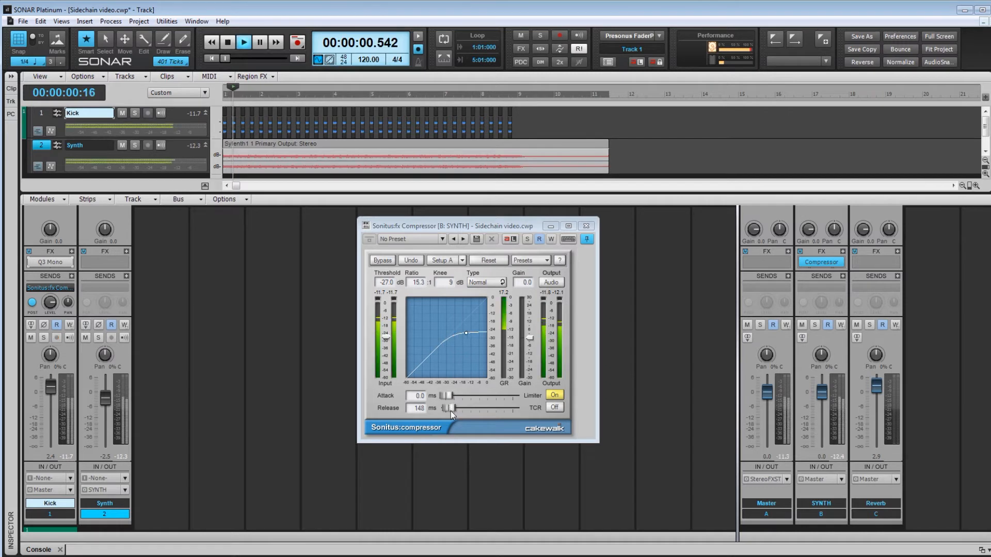
{"action": "left_click_drag", "start_coordinate": [450, 410], "coordinate": [448, 396]}
{"action": "left_click_drag", "start_coordinate": [385, 336], "coordinate": [387, 332]}
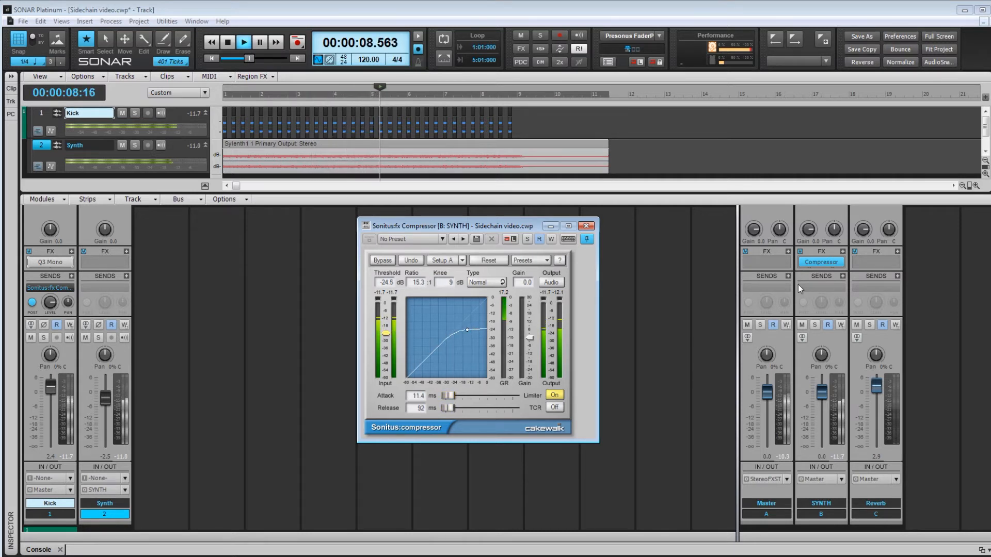
{"action": "left_click", "coordinate": [799, 263]}
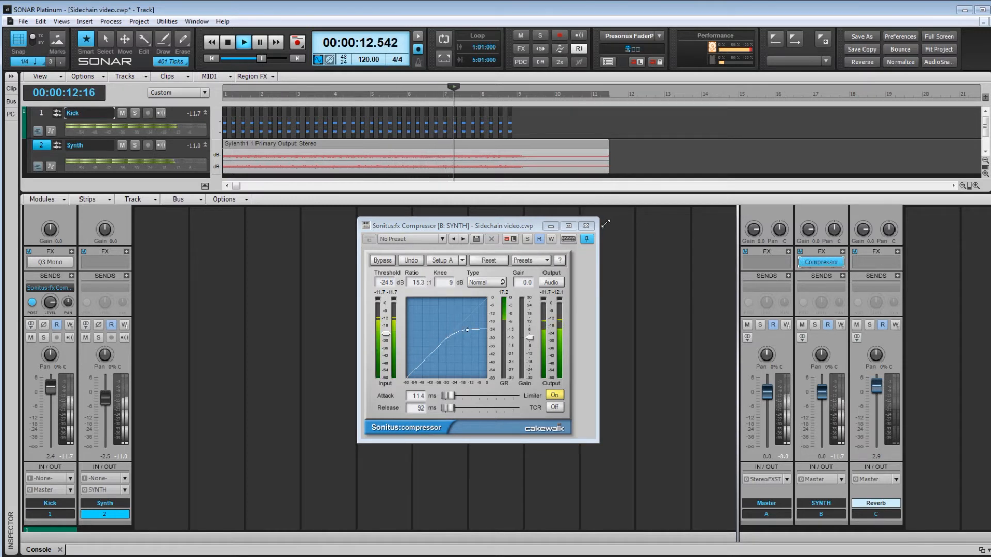
{"action": "key", "text": "space"}
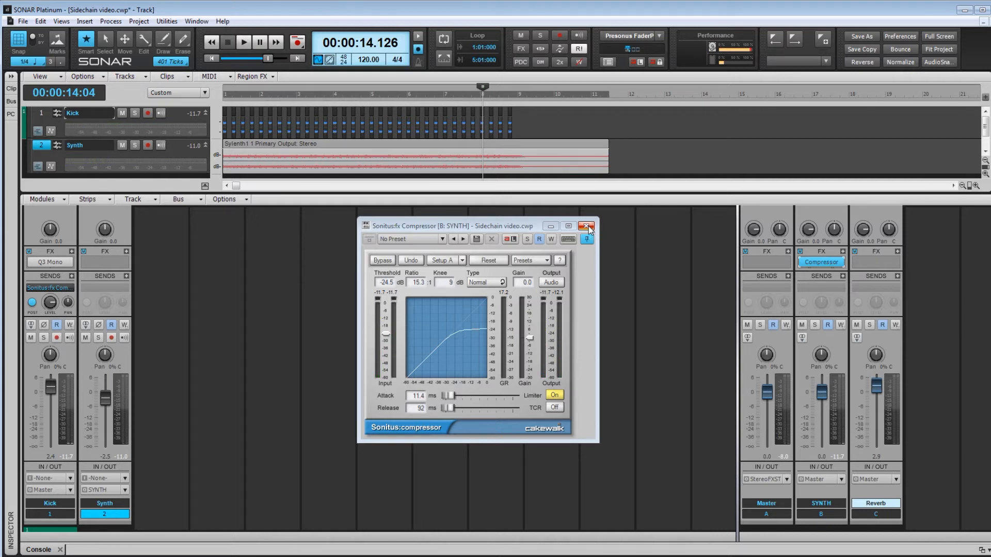
{"action": "left_click_drag", "start_coordinate": [522, 227], "coordinate": [599, 233]}
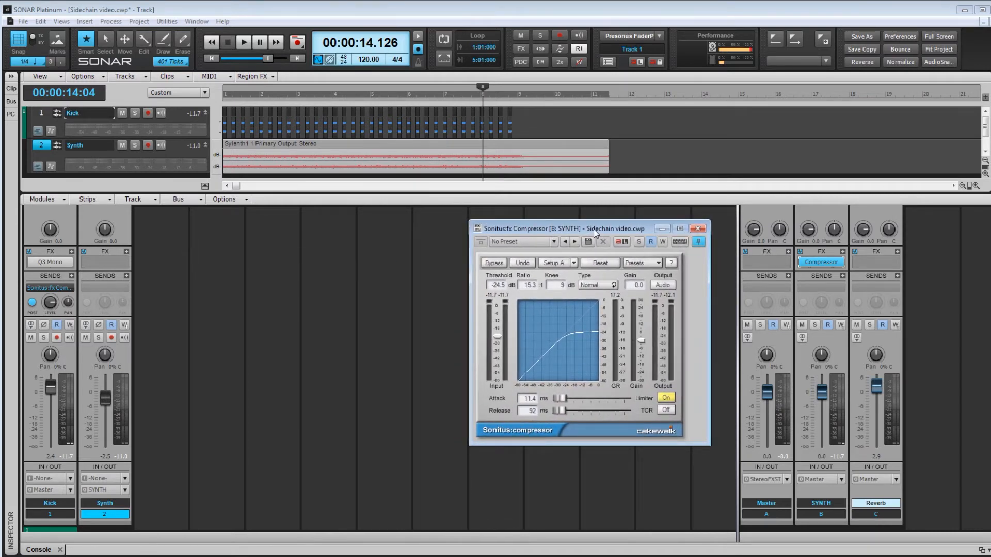
{"action": "left_click_drag", "start_coordinate": [598, 232], "coordinate": [581, 232]}
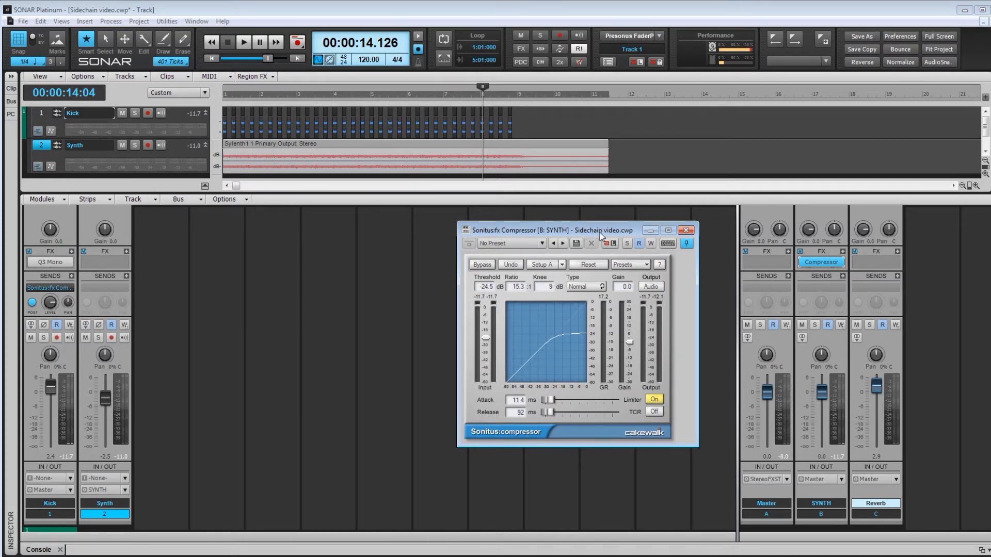
{"action": "left_click", "coordinate": [687, 230]}
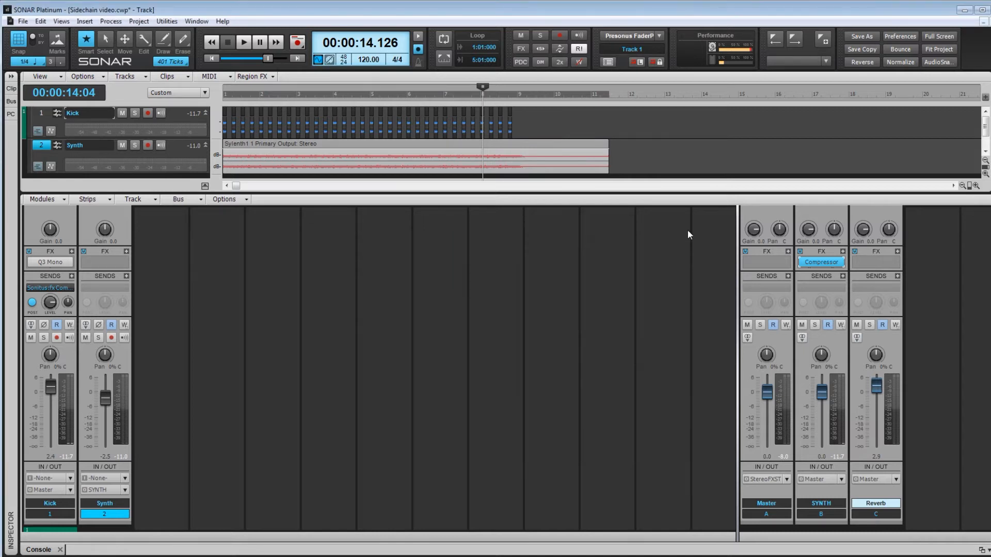
Insert the VST3 RVerb Stereo plug-in on the Reverb bus and set its early reflections to Off.
{"action": "right_click", "coordinate": [877, 262]}
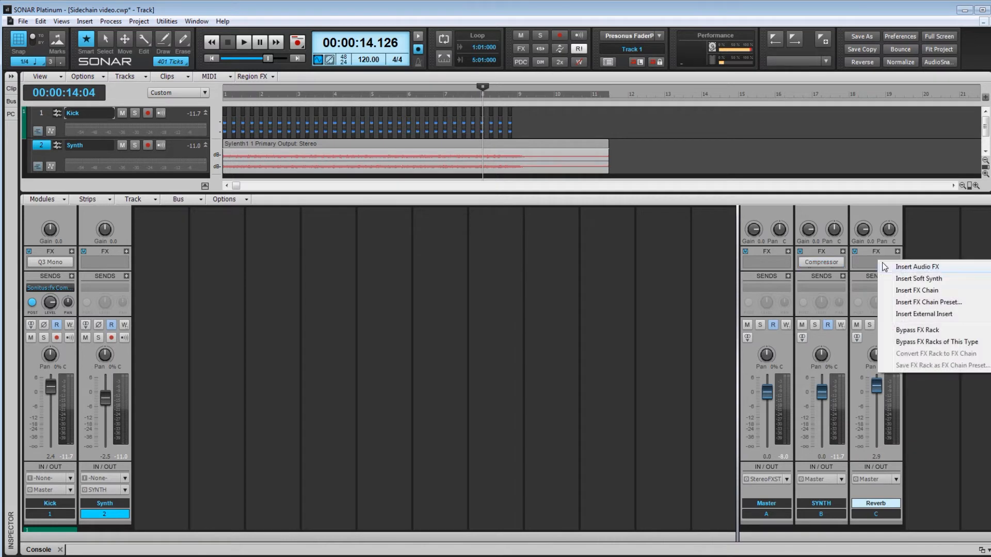
{"action": "mouse_move", "coordinate": [882, 265]}
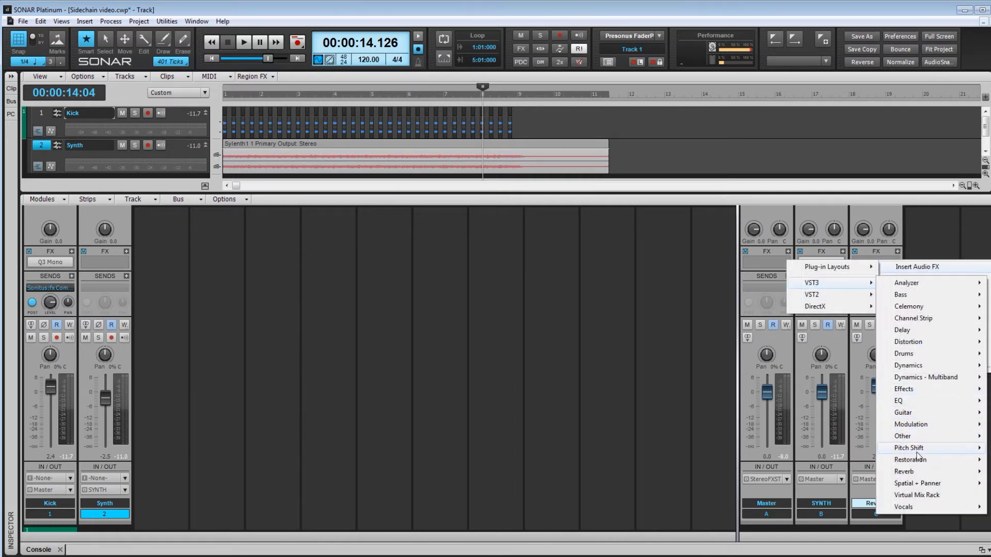
{"action": "mouse_move", "coordinate": [908, 471]}
{"action": "left_click", "coordinate": [834, 443]}
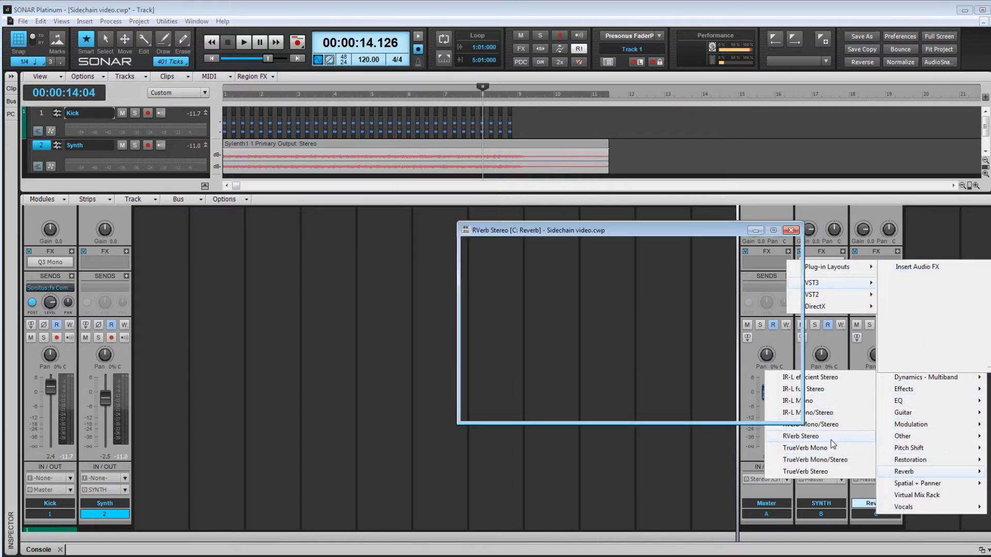
{"action": "left_click_drag", "start_coordinate": [645, 236], "coordinate": [576, 221]}
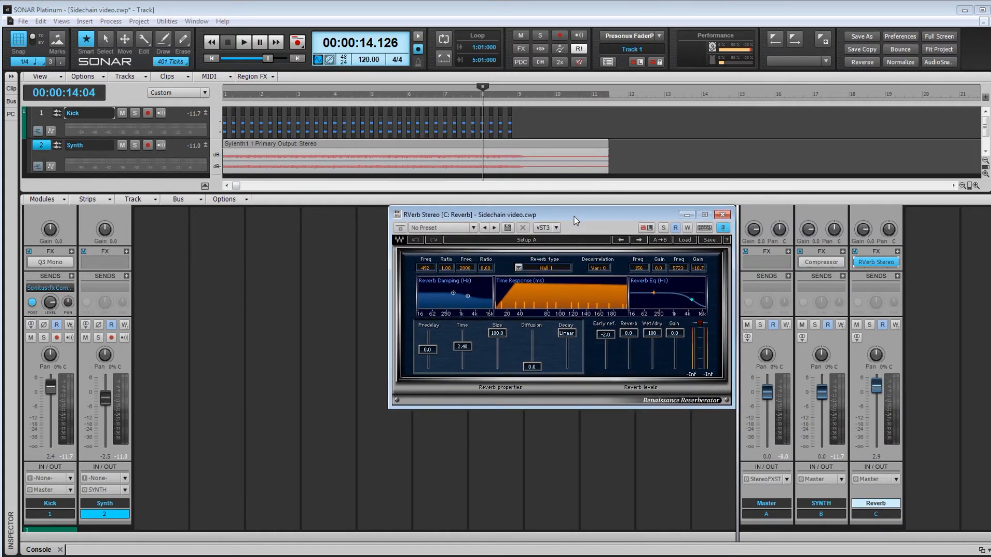
{"action": "left_click_drag", "start_coordinate": [736, 433], "coordinate": [800, 412]}
{"action": "left_click_drag", "start_coordinate": [619, 215], "coordinate": [696, 215]}
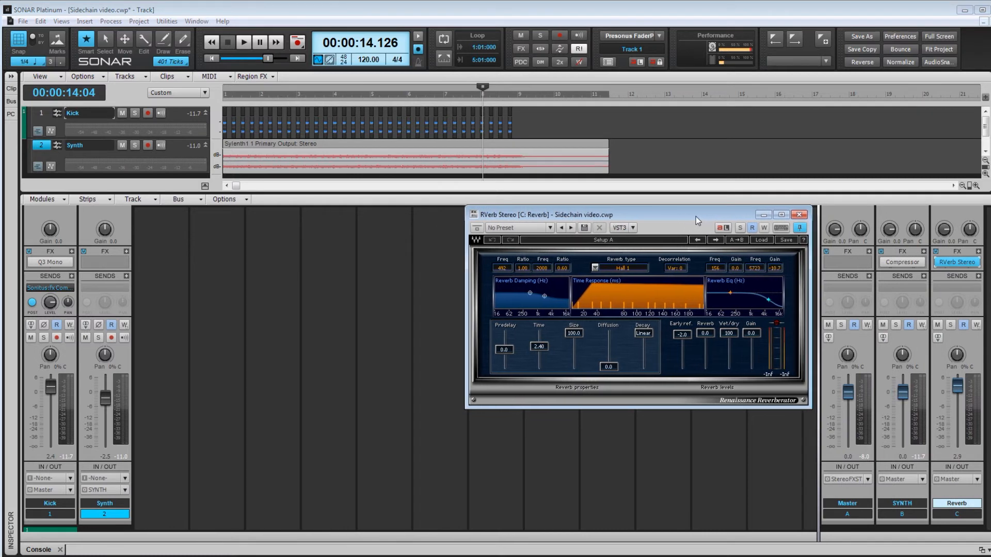
{"action": "left_click_drag", "start_coordinate": [686, 338], "coordinate": [683, 367]}
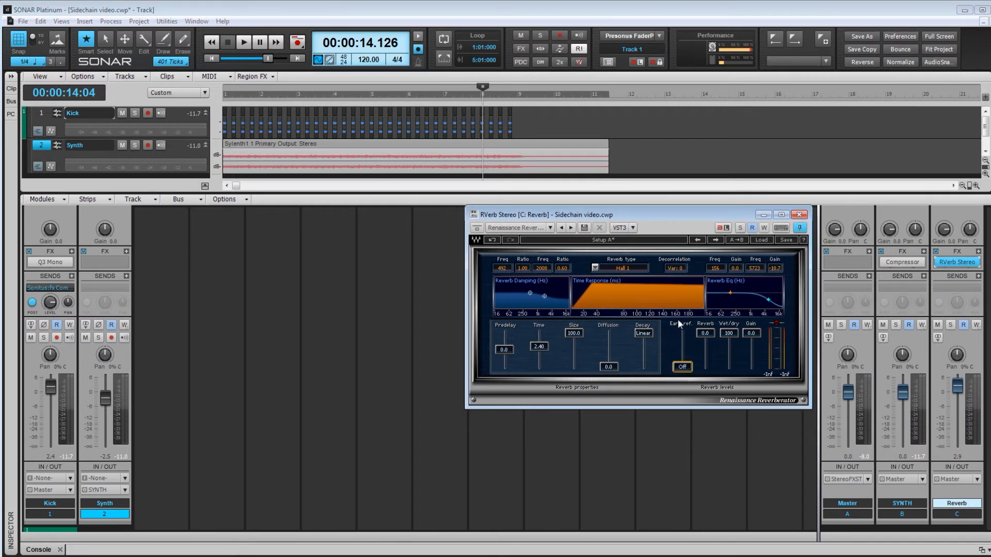
Insert the VST3 Q1 Stereo equalizer after RVerb Stereo on the Reverb bus, placing its window below the reverb's controls.
{"action": "right_click", "coordinate": [982, 258]}
{"action": "mouse_move", "coordinate": [966, 262]}
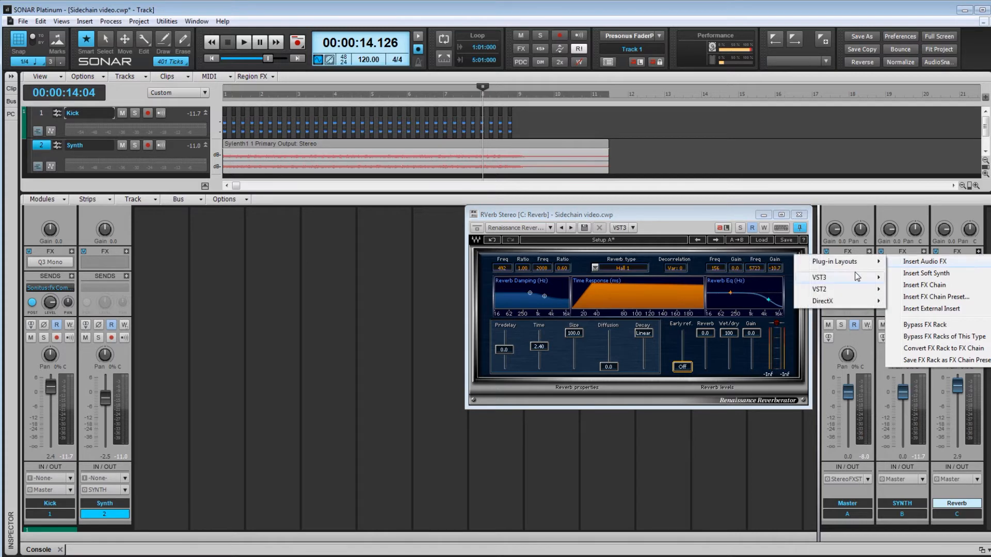
{"action": "mouse_move", "coordinate": [856, 277]}
{"action": "mouse_move", "coordinate": [923, 395]}
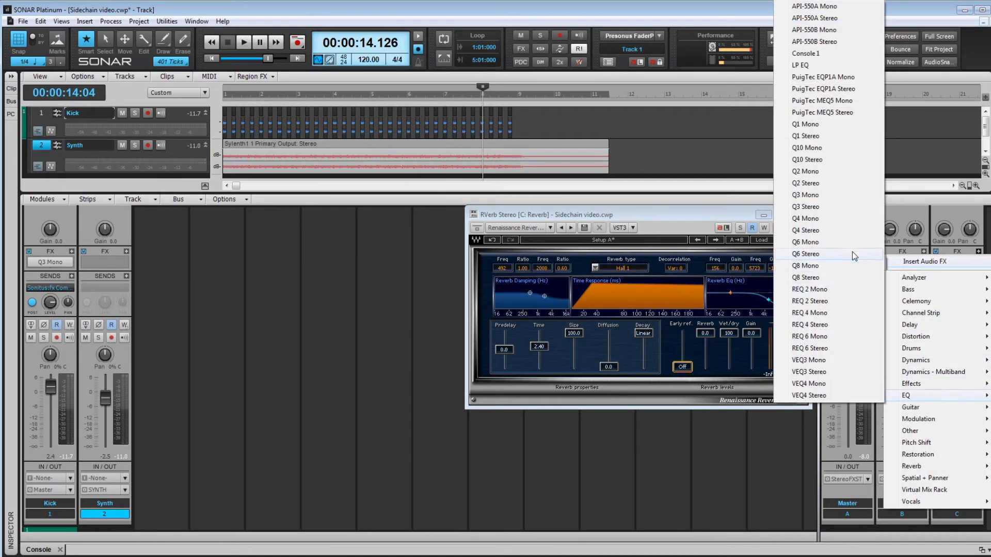
{"action": "left_click", "coordinate": [809, 135]}
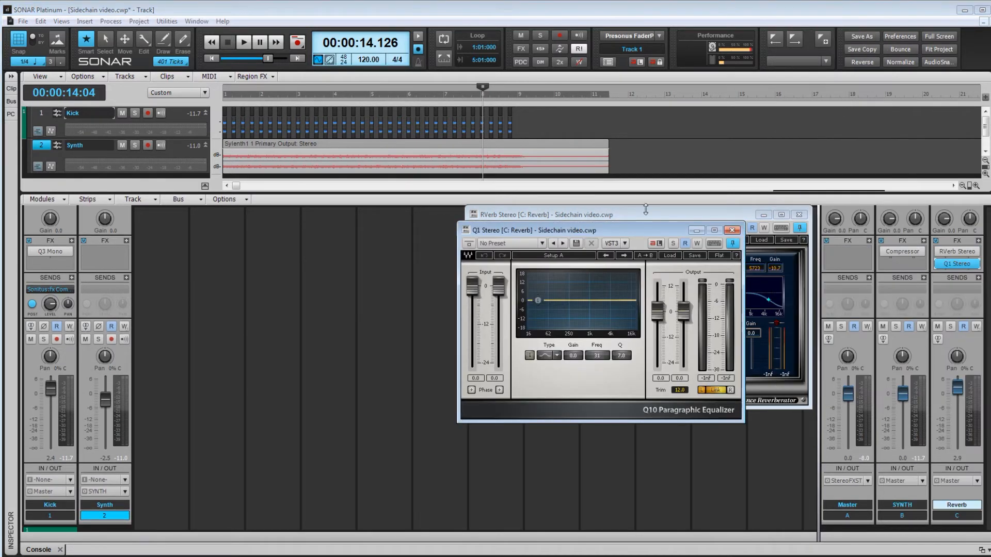
{"action": "left_click_drag", "start_coordinate": [636, 231], "coordinate": [665, 343]}
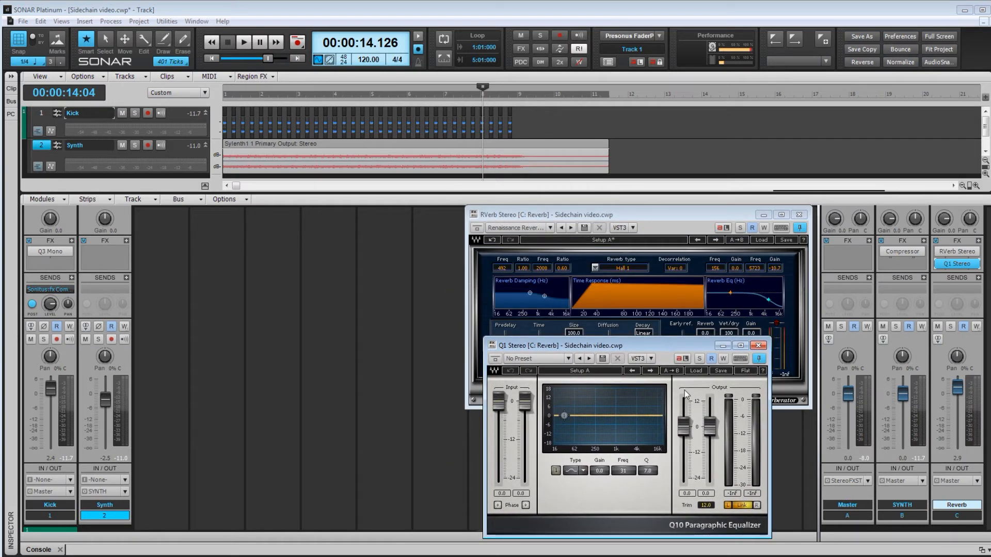
Enable Q1 Stereo's band as a Low Pass filter at 4238 Hz with a gain of -1.3.
{"action": "left_click", "coordinate": [555, 470]}
{"action": "left_click", "coordinate": [583, 471]}
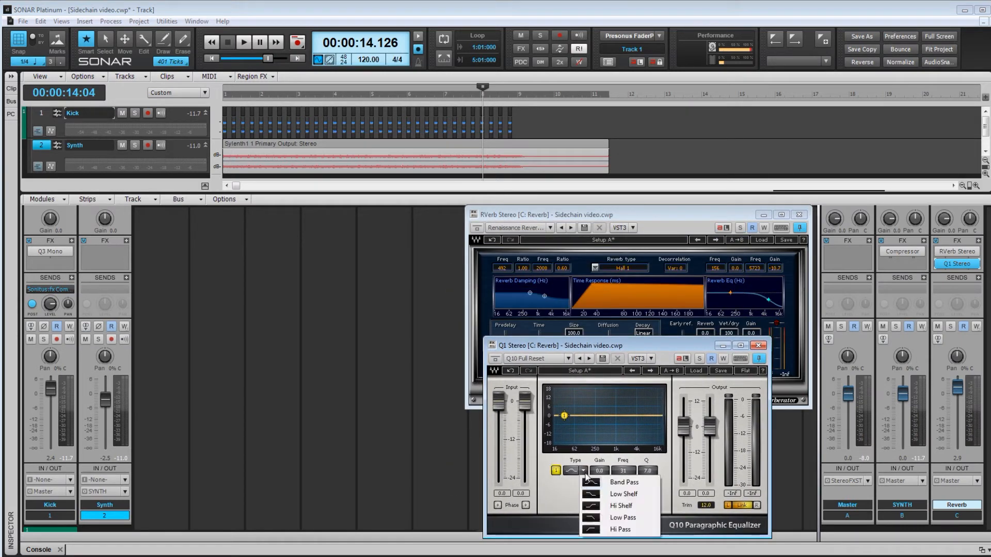
{"action": "left_click", "coordinate": [616, 518]}
{"action": "left_click_drag", "start_coordinate": [563, 415], "coordinate": [639, 418]}
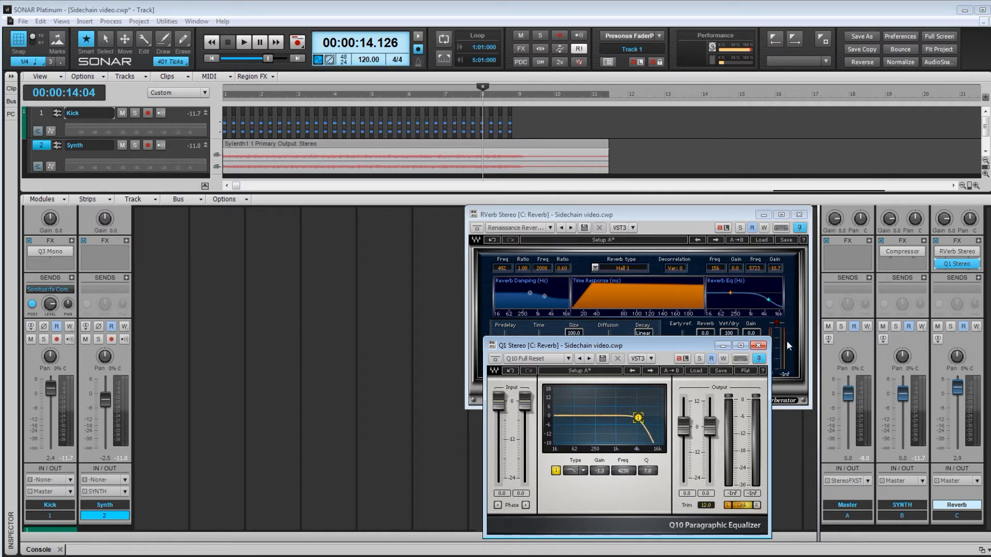
Close and reopen the Reverb bus's Q1 Stereo window, placing it just below the reverb's controls.
{"action": "left_click", "coordinate": [756, 345]}
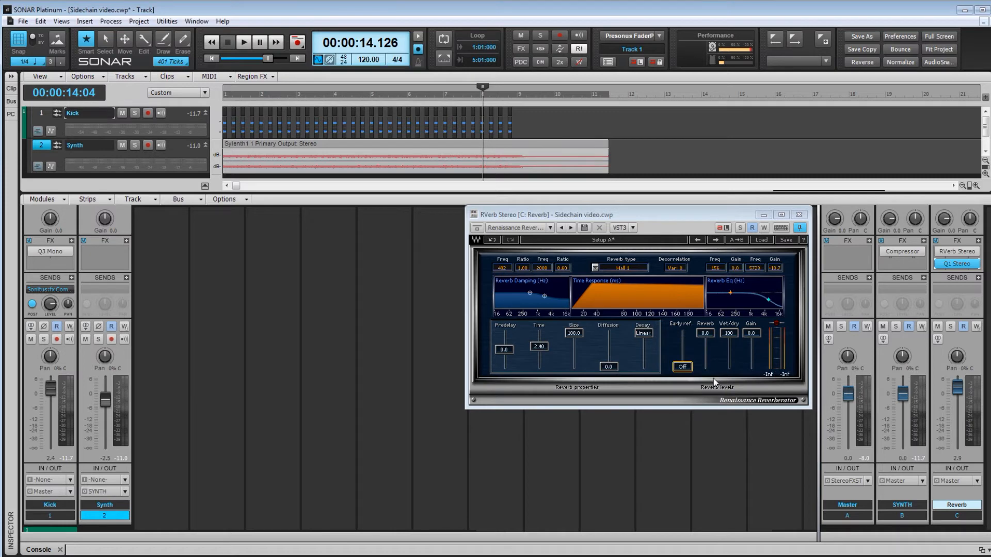
{"action": "double_click", "coordinate": [957, 264]}
{"action": "left_click_drag", "start_coordinate": [683, 352], "coordinate": [721, 400]}
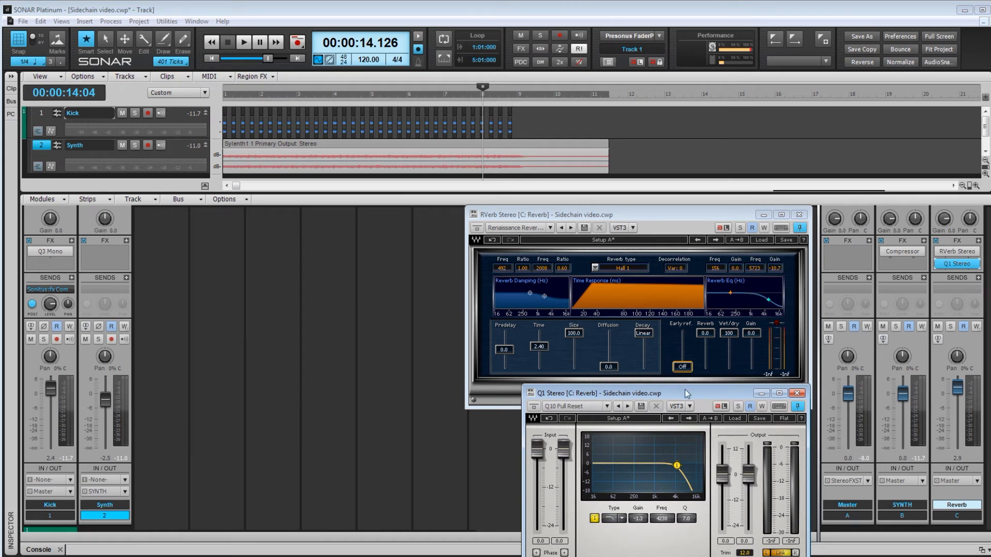
Insert the DirectX Sonitus:fx Compressor after Q1 Stereo on the Reverb bus, placing its window beside the reverb window.
{"action": "left_click", "coordinate": [979, 242]}
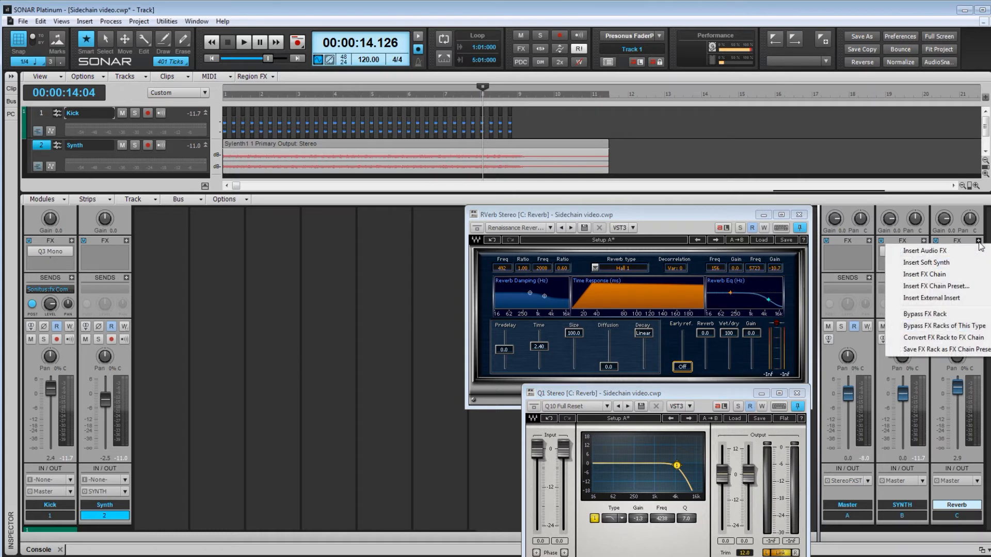
{"action": "mouse_move", "coordinate": [926, 250]}
{"action": "mouse_move", "coordinate": [842, 292]}
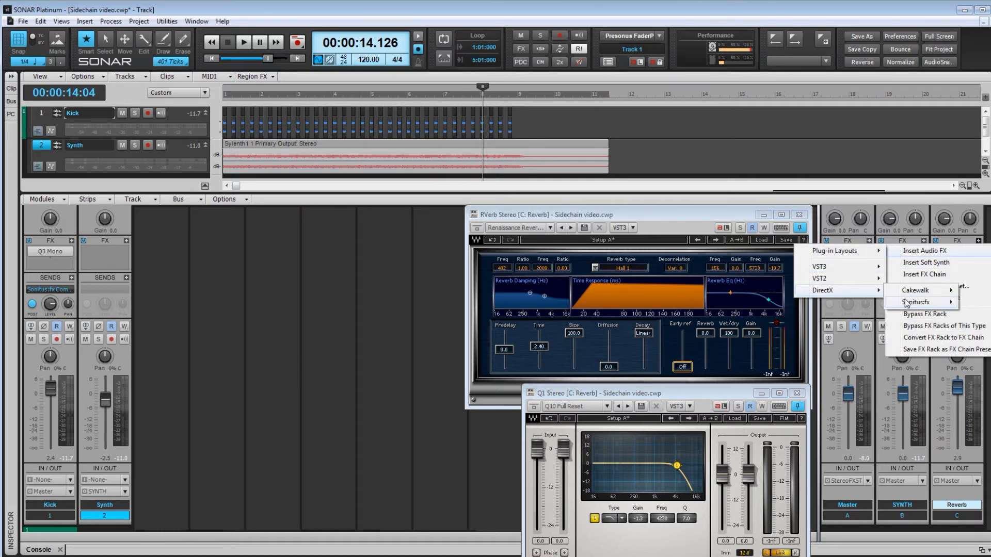
{"action": "mouse_move", "coordinate": [915, 301]}
{"action": "left_click", "coordinate": [865, 301]}
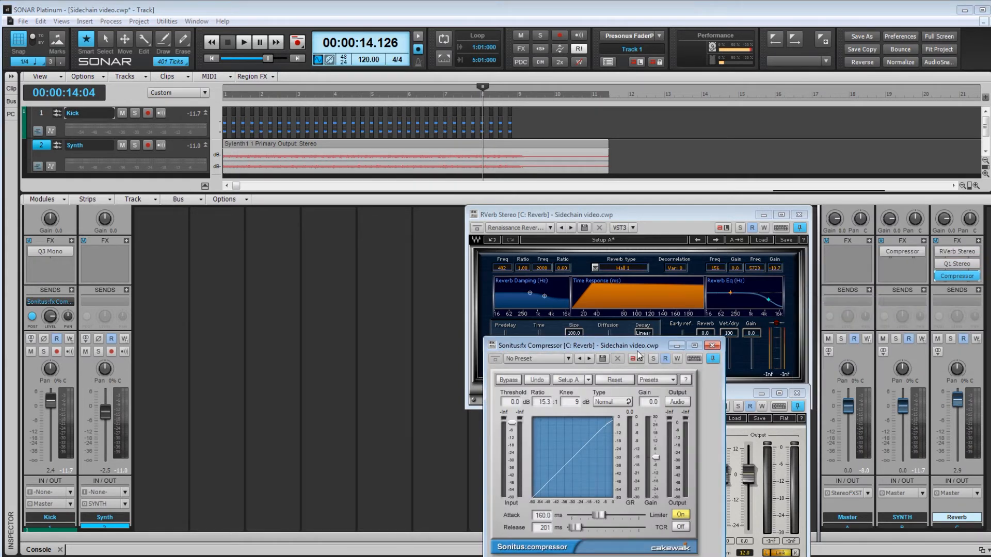
{"action": "left_click_drag", "start_coordinate": [635, 347], "coordinate": [343, 236]}
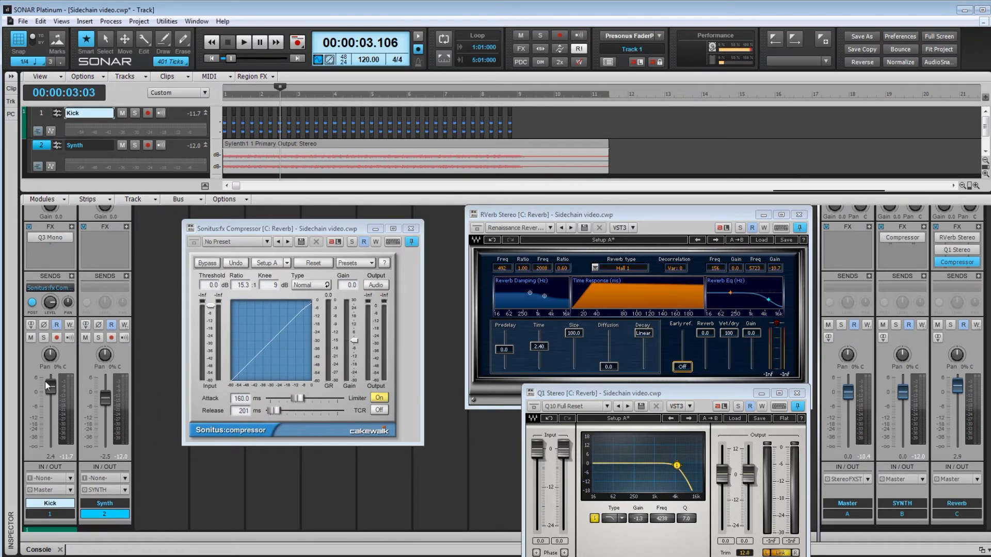
Add a second send on the Kick track to Sonitus:fx Compressor(Side Input)-Reverb.
{"action": "left_click", "coordinate": [72, 277]}
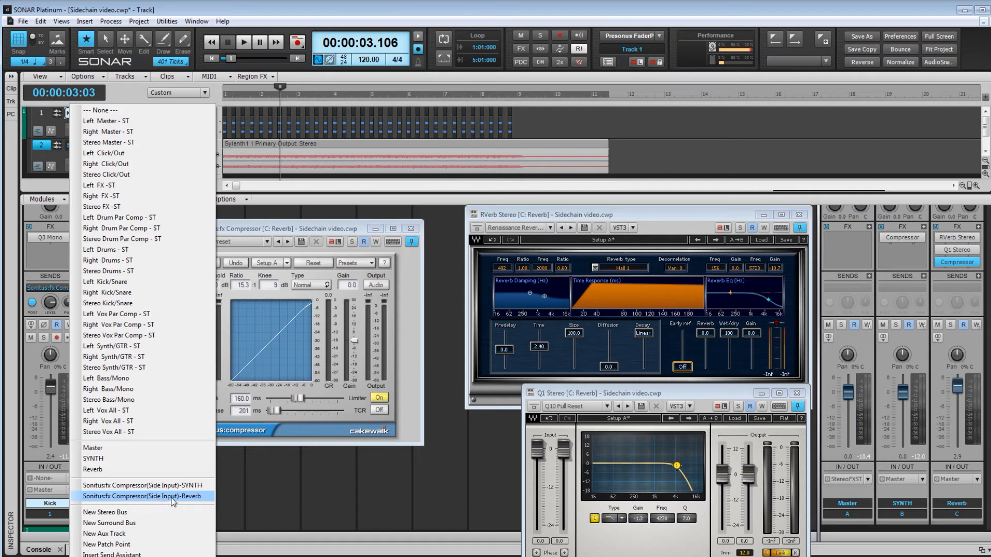
{"action": "left_click", "coordinate": [191, 497]}
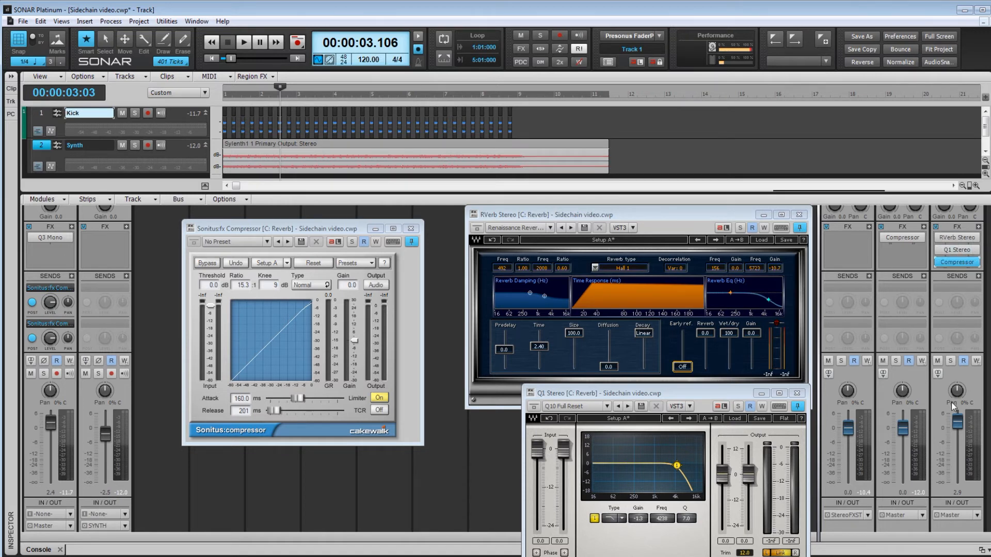
{"action": "scroll", "coordinate": [958, 309], "scroll_direction": "down", "scroll_amount": 2}
{"action": "scroll", "coordinate": [962, 373], "scroll_direction": "up", "scroll_amount": 1}
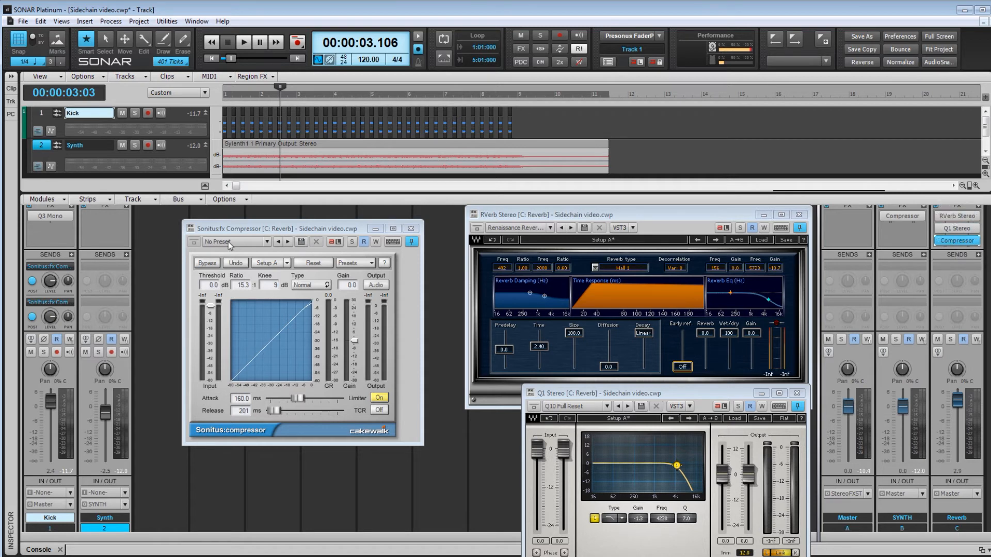
Add a send on the Synth track to the Reverb bus.
{"action": "left_click", "coordinate": [104, 280]}
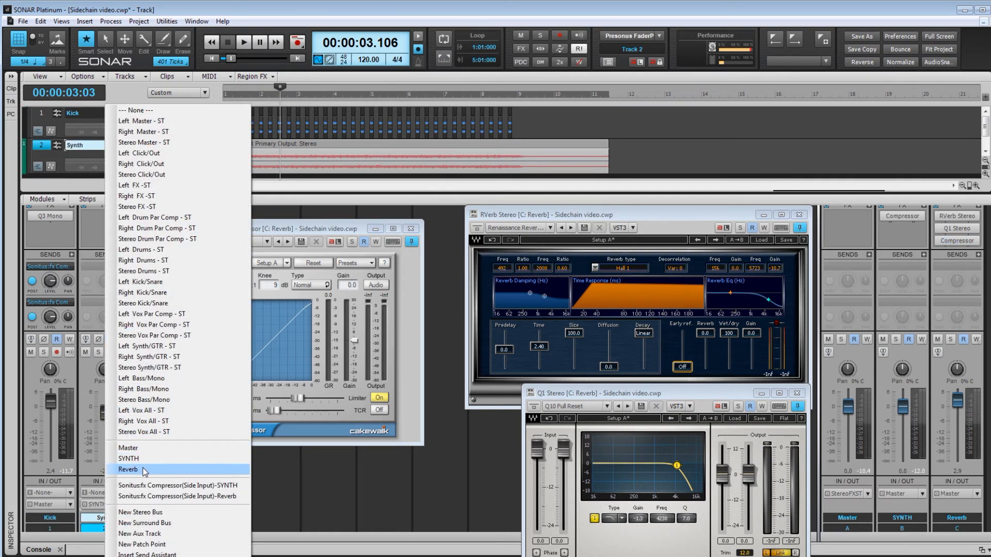
{"action": "left_click", "coordinate": [144, 470]}
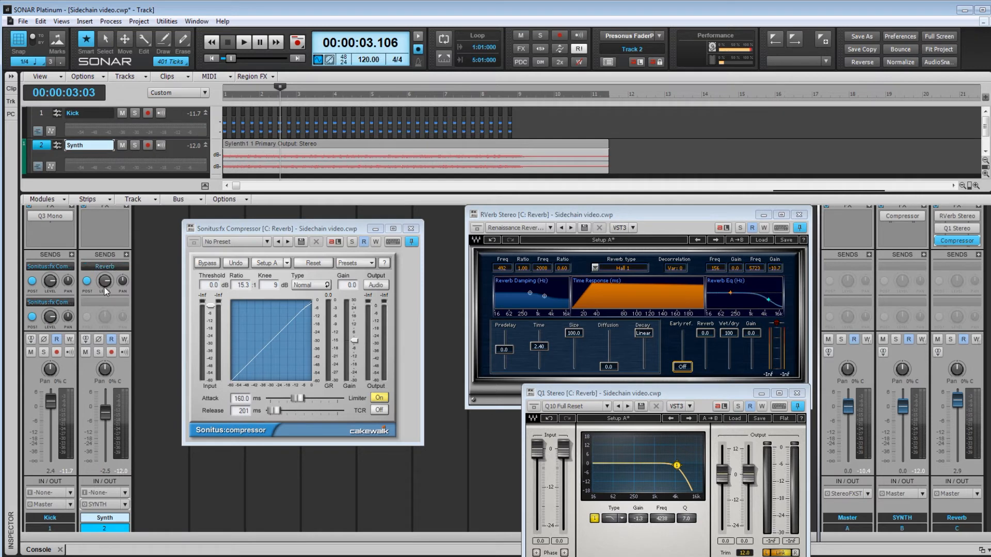
{"action": "mouse_move", "coordinate": [107, 289]}
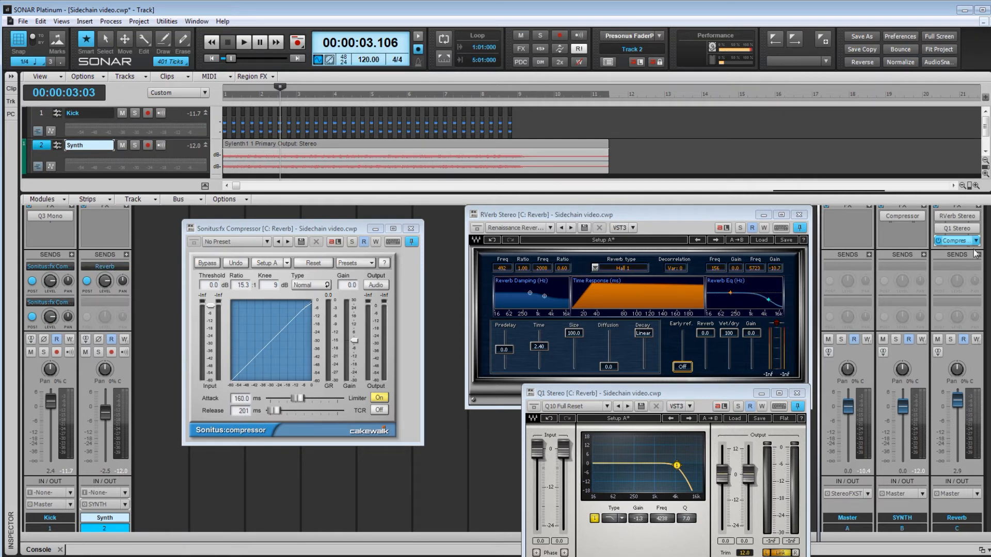
Mute the SYNTH bus and play the project from the start.
{"action": "left_click", "coordinate": [883, 340]}
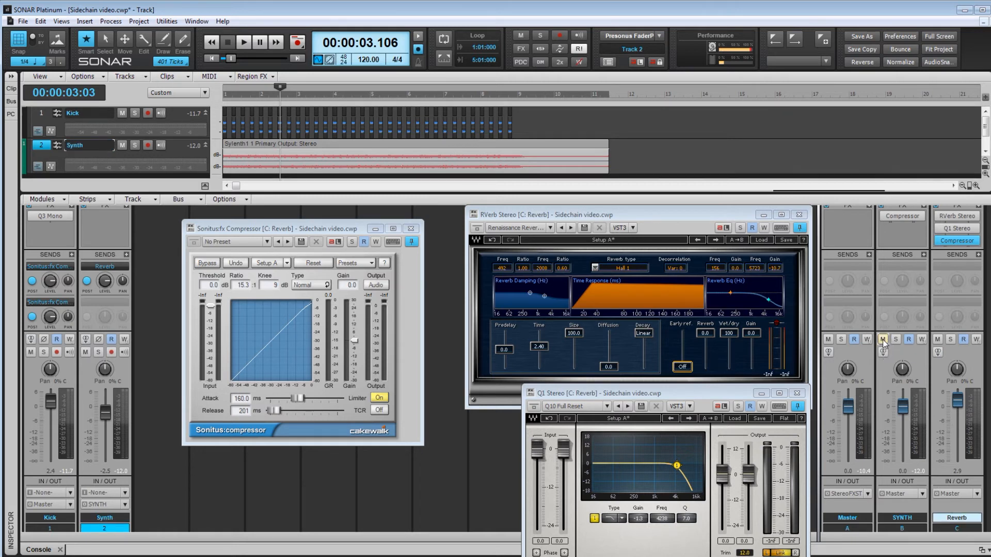
{"action": "left_click", "coordinate": [211, 58]}
{"action": "key", "text": "space"}
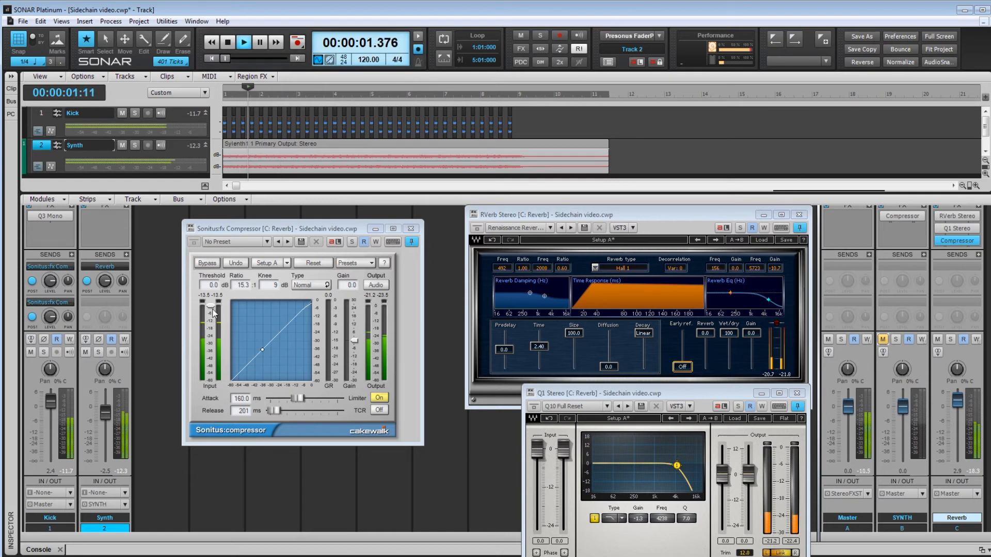
Set the Reverb bus compressor's threshold to -29.3 dB, attack to 81.7 ms and release to 427 ms during playback.
{"action": "left_click_drag", "start_coordinate": [214, 314], "coordinate": [211, 346]}
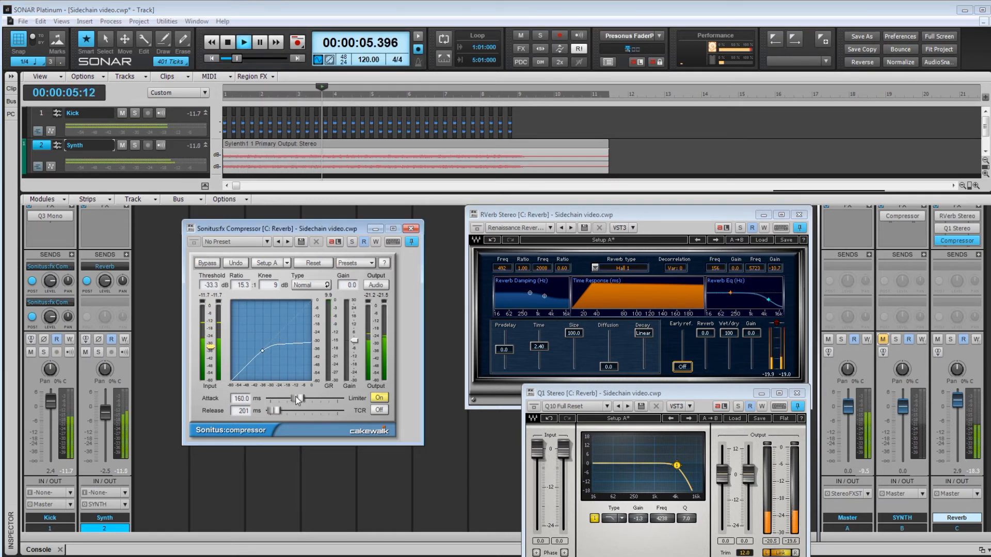
{"action": "left_click_drag", "start_coordinate": [297, 400], "coordinate": [279, 411]}
{"action": "left_click_drag", "start_coordinate": [210, 346], "coordinate": [210, 341]}
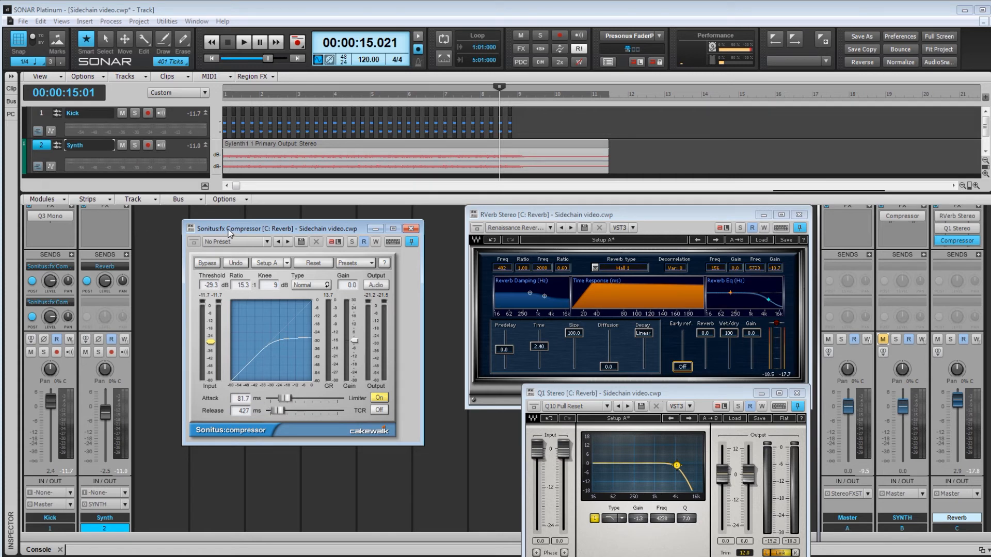
Unmute the SYNTH bus and reset the Reverb bus fader to 0.0 dB.
{"action": "left_click", "coordinate": [882, 339]}
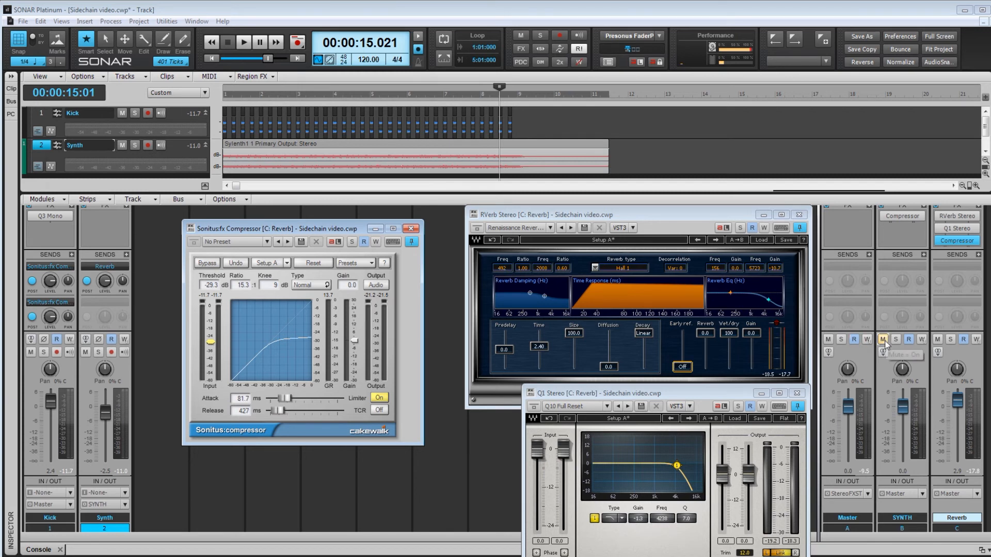
{"action": "double_click", "coordinate": [958, 405]}
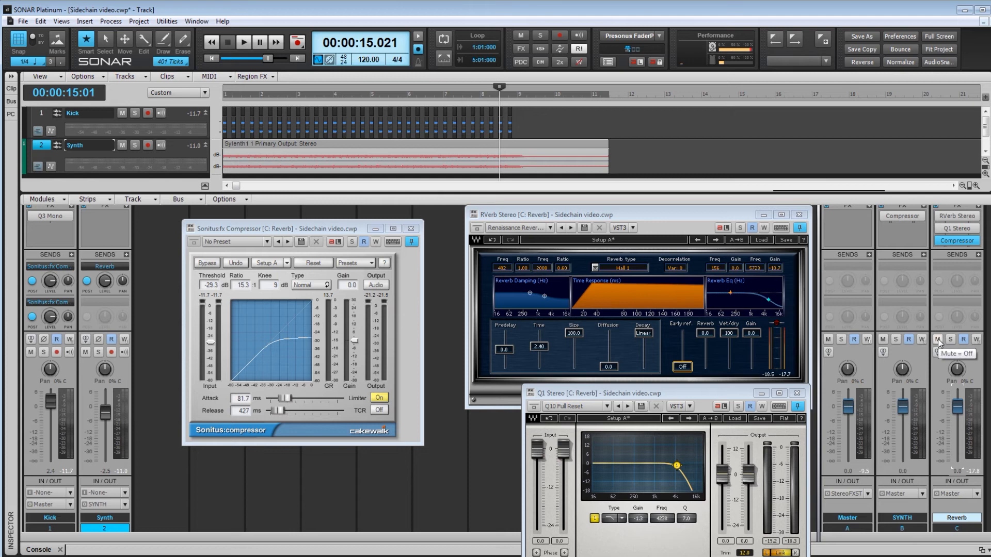
Replay from the start, toggling the Reverb bus's mute to compare and raising its fader to 3.6 dB, then stop playback.
{"action": "left_click", "coordinate": [210, 58]}
{"action": "key", "text": "space"}
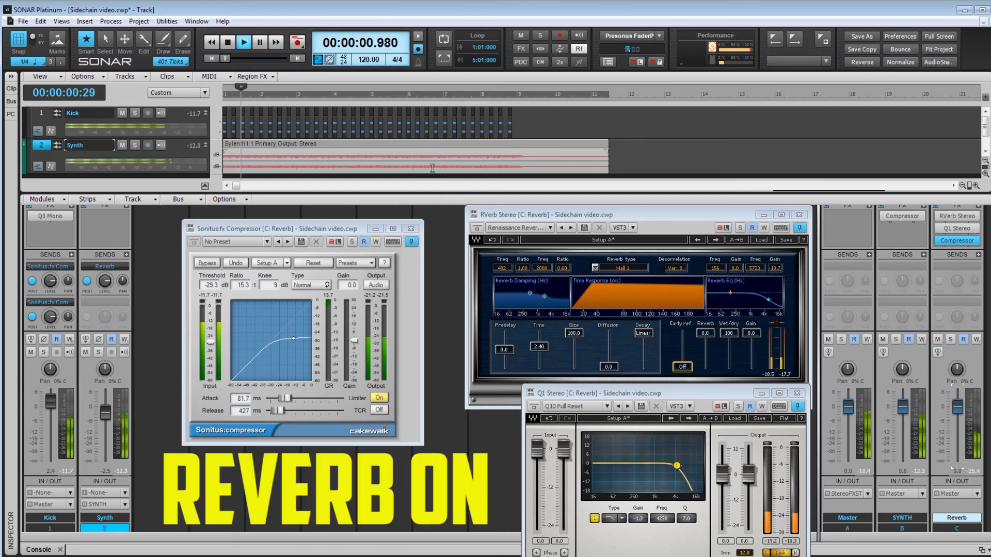
{"action": "left_click", "coordinate": [938, 342]}
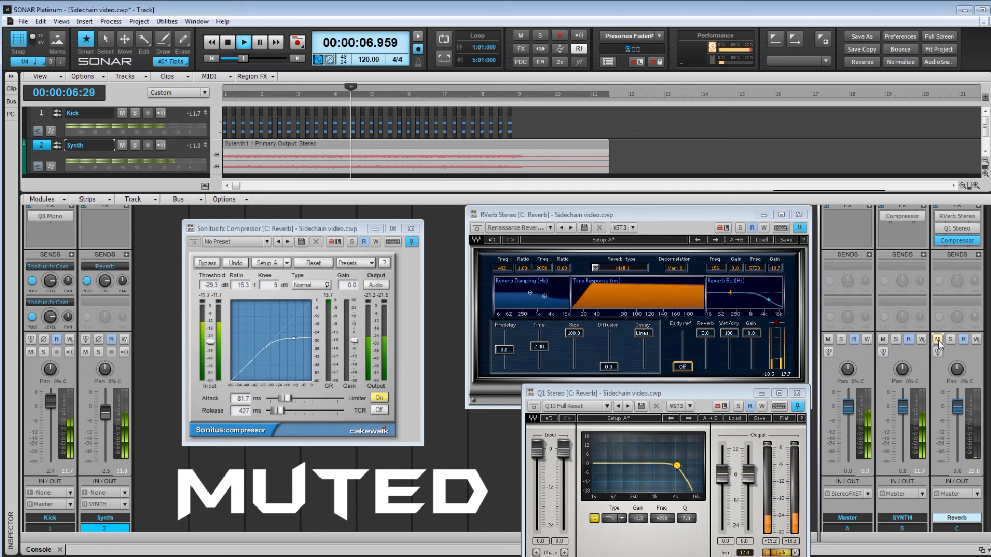
{"action": "left_click", "coordinate": [938, 341]}
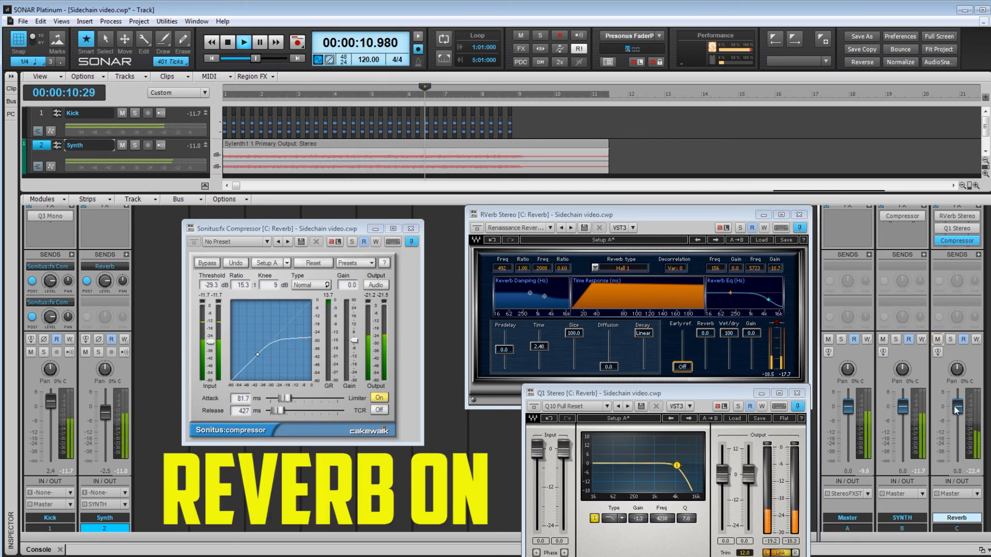
{"action": "left_click_drag", "start_coordinate": [957, 407], "coordinate": [957, 399]}
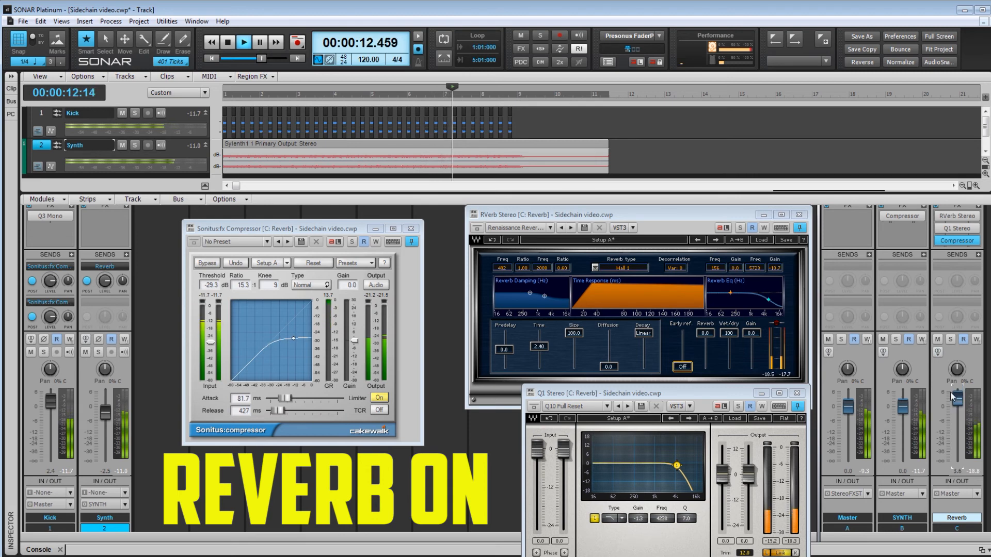
{"action": "left_click", "coordinate": [937, 340]}
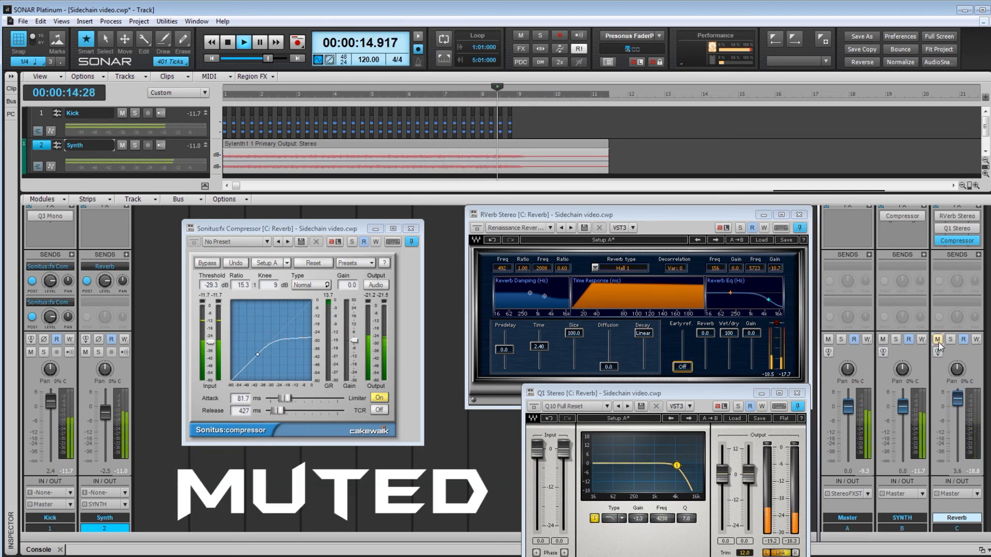
{"action": "key", "text": "space"}
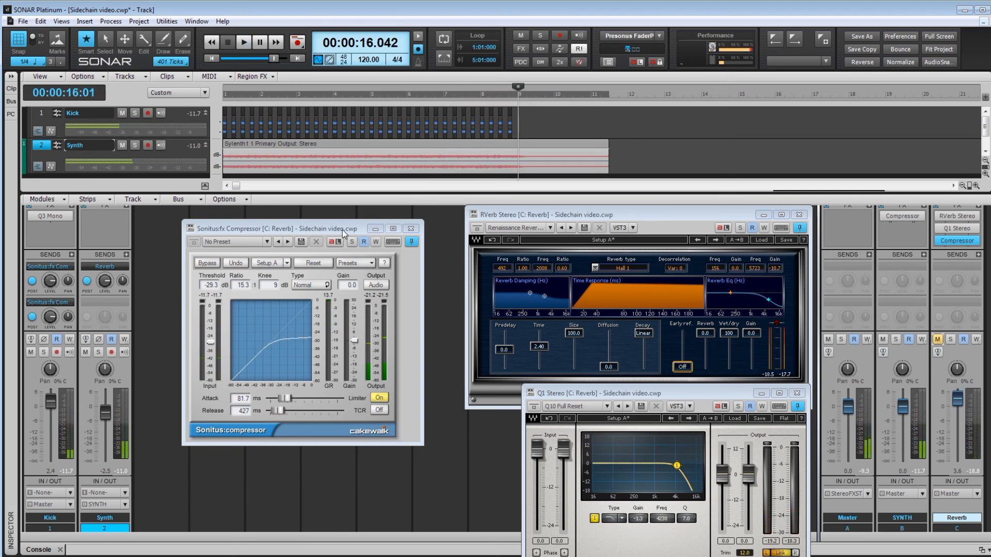
{"action": "left_click_drag", "start_coordinate": [346, 233], "coordinate": [369, 234]}
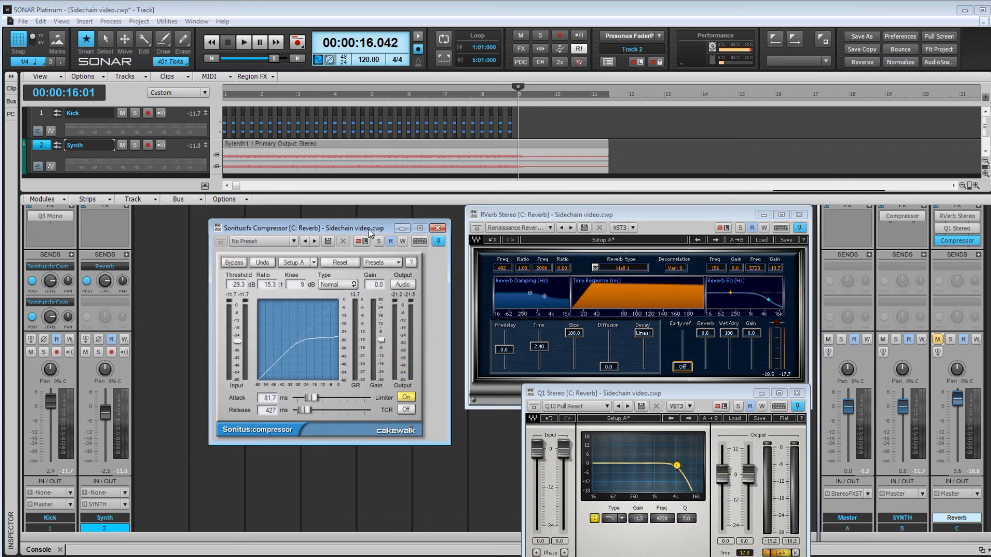
{"action": "left_click_drag", "start_coordinate": [369, 231], "coordinate": [366, 222]}
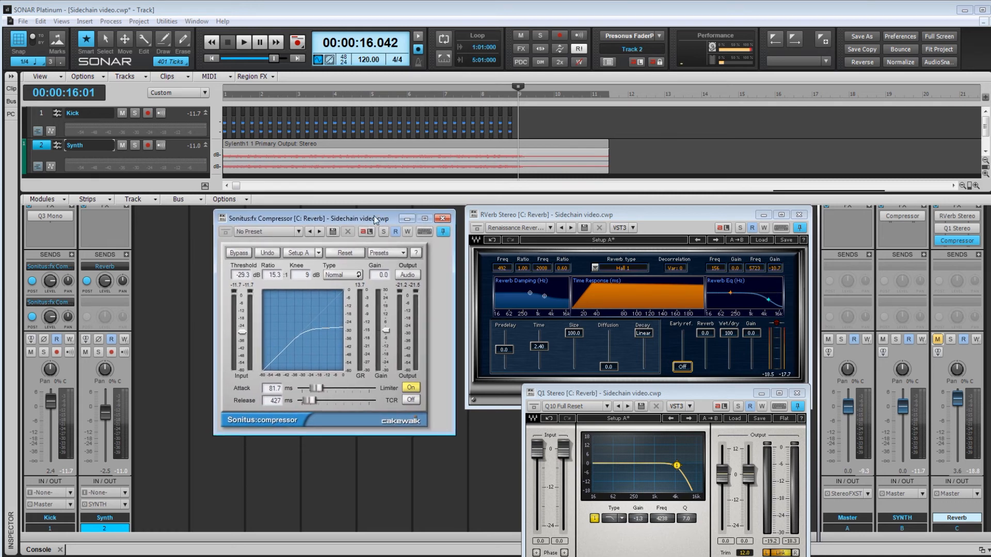
Return to the project start, unmute the Reverb bus and set its fader to 1.7 dB.
{"action": "left_click", "coordinate": [211, 59]}
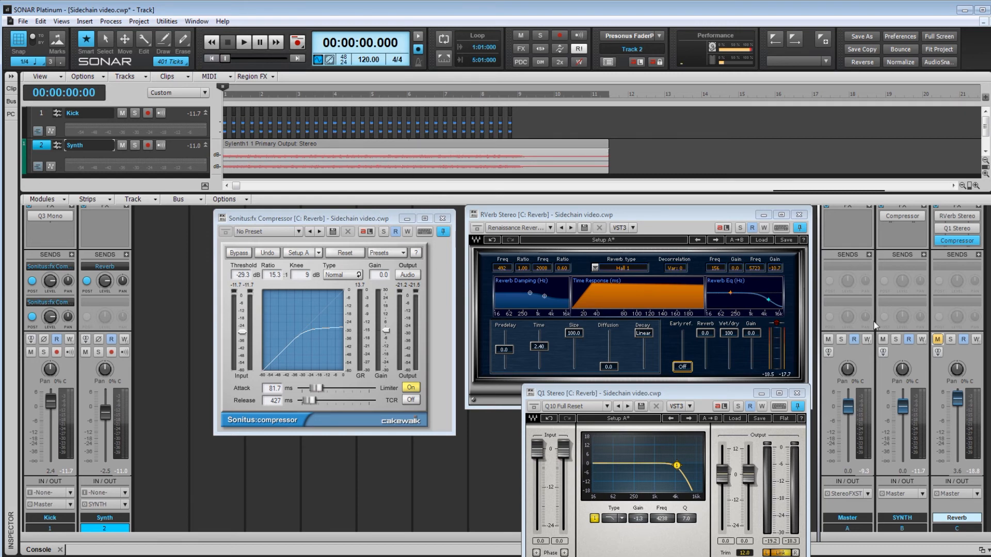
{"action": "left_click", "coordinate": [937, 339]}
{"action": "left_click_drag", "start_coordinate": [957, 398], "coordinate": [959, 407]}
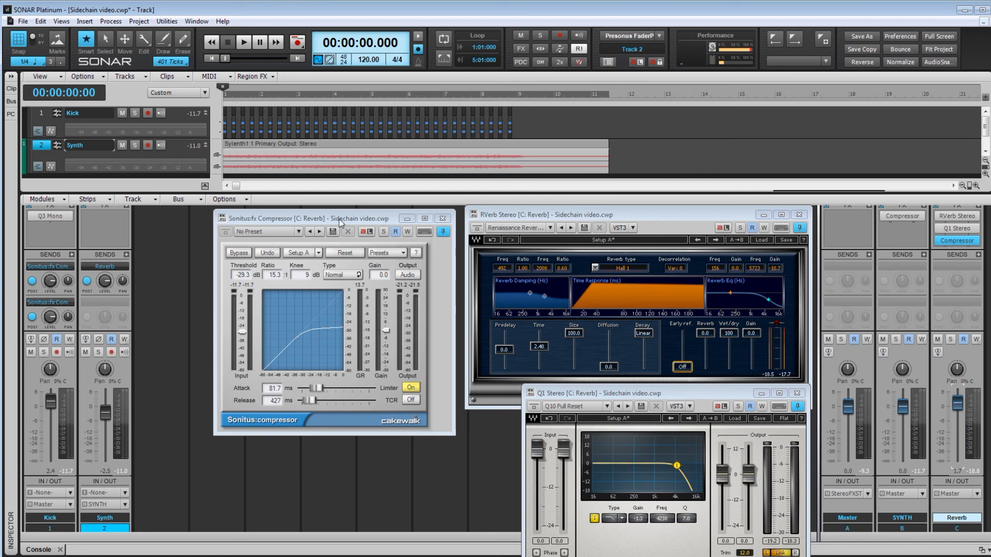
Move the compressor window farther from the reverb window and shift the Q1 Stereo window toward the compressor.
{"action": "left_click_drag", "start_coordinate": [333, 223], "coordinate": [338, 219]}
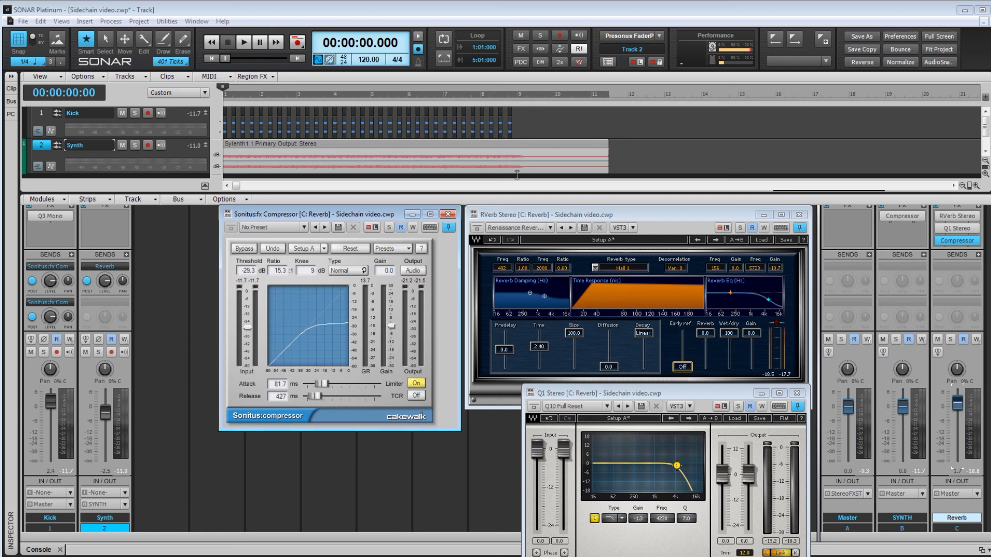
{"action": "left_click_drag", "start_coordinate": [366, 219], "coordinate": [312, 226]}
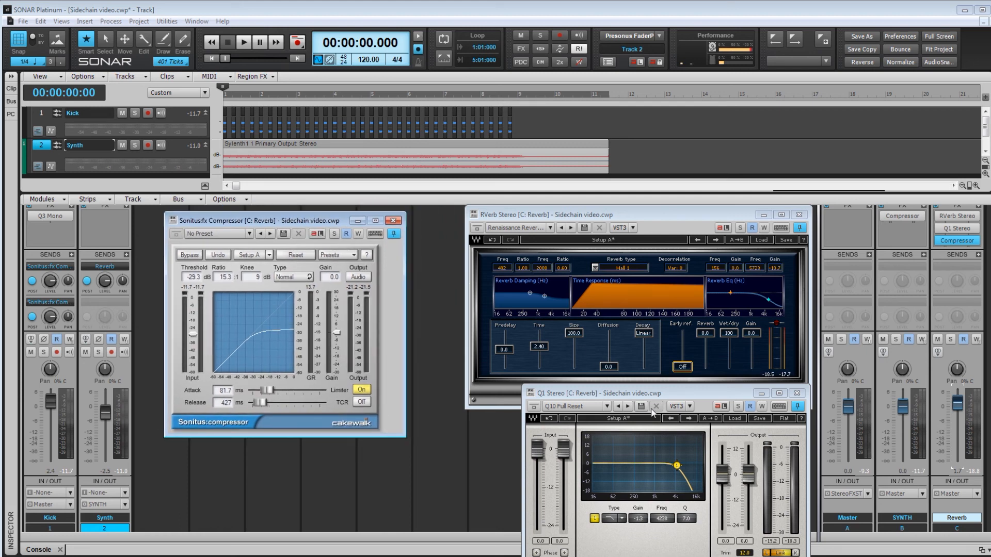
{"action": "left_click_drag", "start_coordinate": [661, 397], "coordinate": [539, 384]}
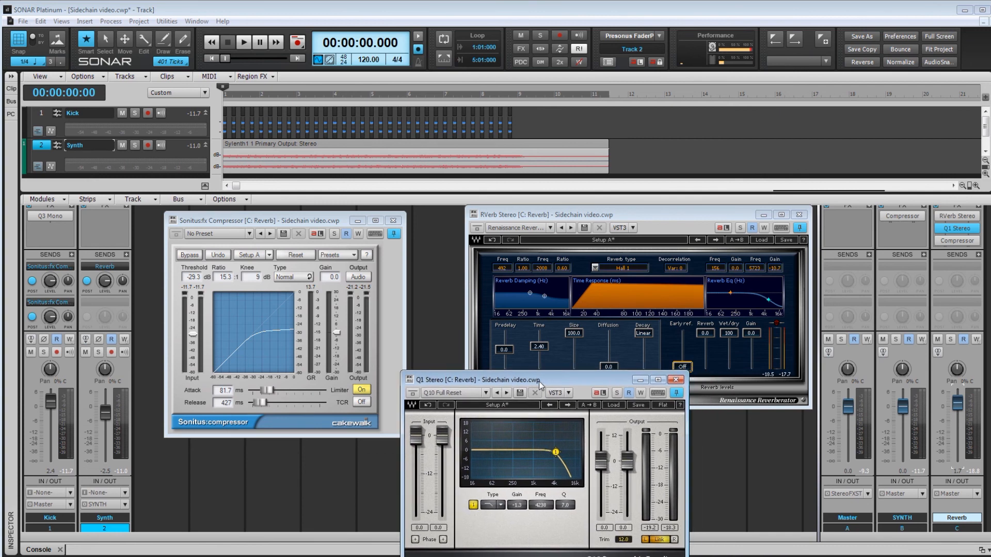